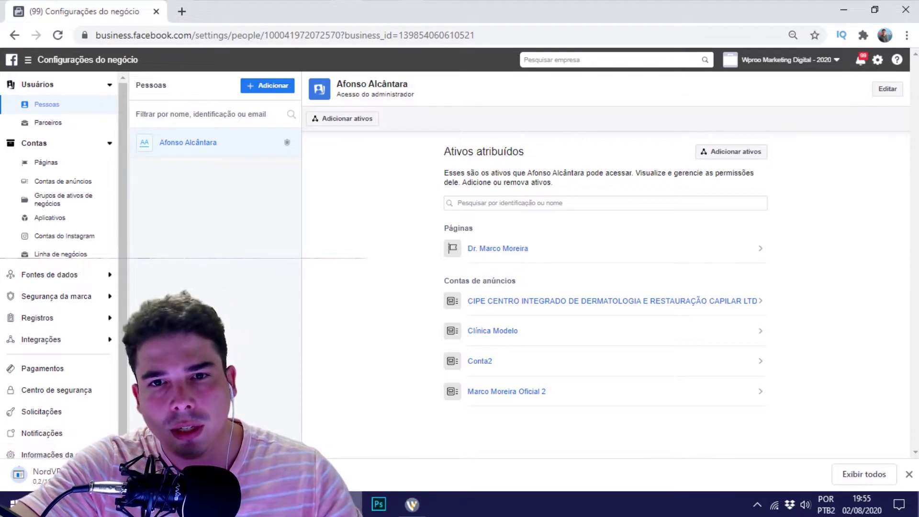
Reset the page zoom to 100% and dismiss Chrome's downloads bar.
{"action": "key", "text": "ctrl+plus"}
{"action": "key", "text": "ctrl+plus"}
{"action": "key", "text": "ctrl+plus"}
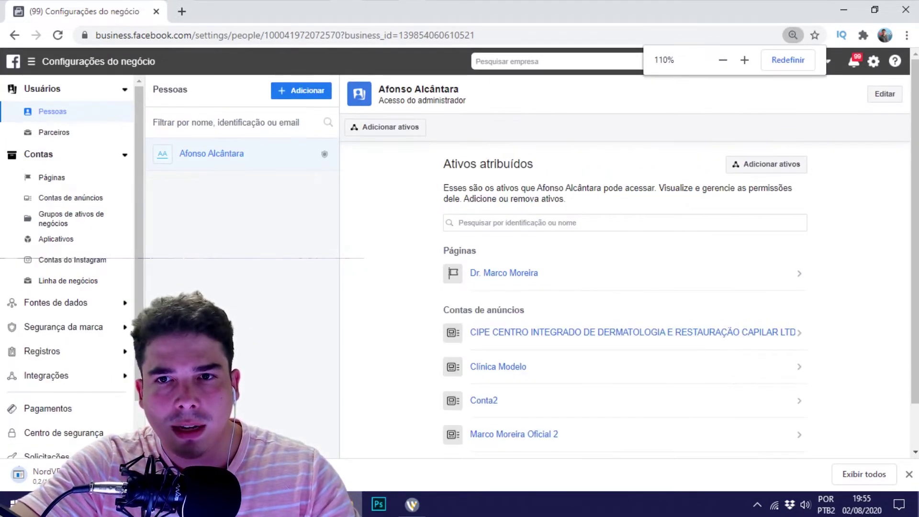
{"action": "key", "text": "ctrl+minus"}
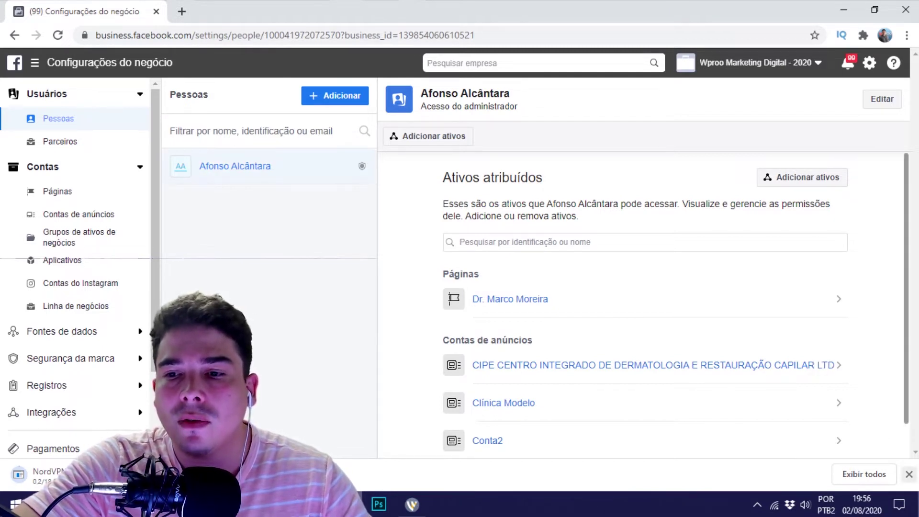
{"action": "left_click", "coordinate": [909, 474]}
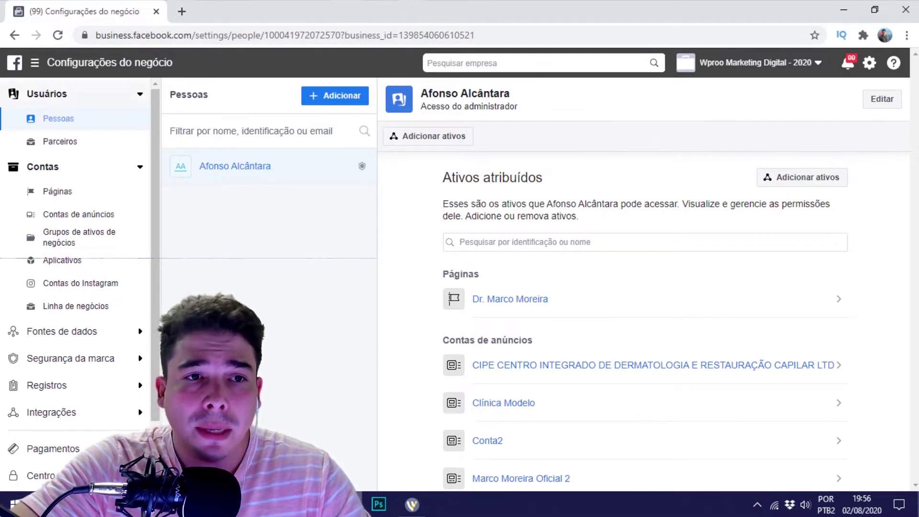
Collapse the Contas group in the settings sidebar, leaving Usuários expanded.
{"action": "left_click", "coordinate": [71, 94]}
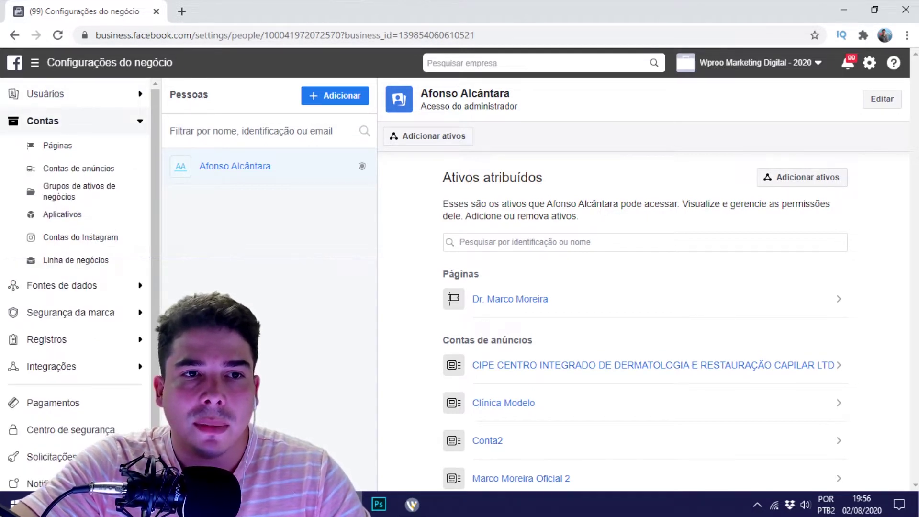
{"action": "left_click", "coordinate": [72, 121]}
{"action": "left_click", "coordinate": [72, 94]}
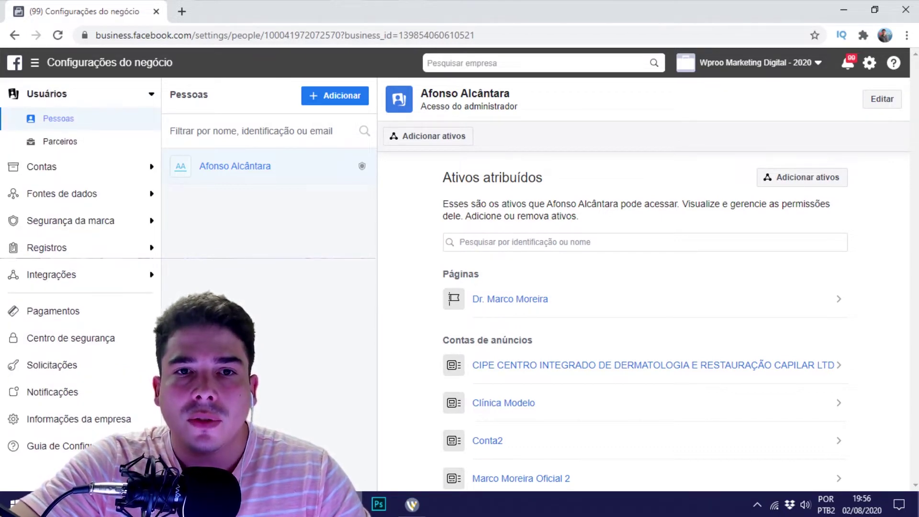
Start a new person invitation and review the Employee and Admin access roles.
{"action": "left_click", "coordinate": [336, 95]}
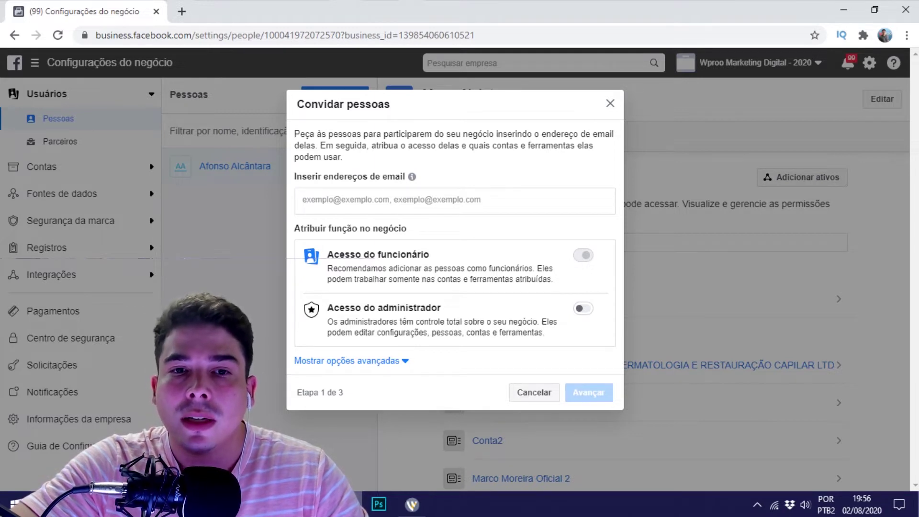
{"action": "left_click_drag", "start_coordinate": [327, 254], "coordinate": [430, 255]}
{"action": "left_click_drag", "start_coordinate": [328, 308], "coordinate": [441, 307]}
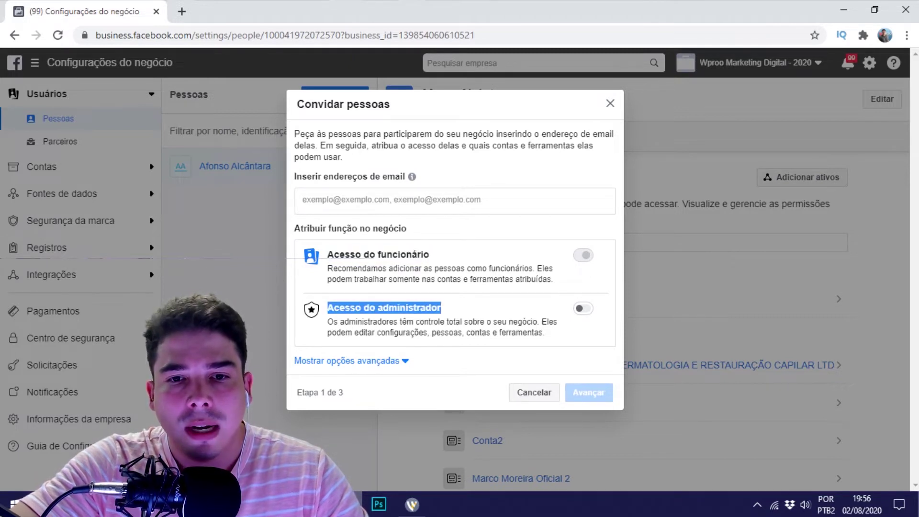
Enter a contact e-mail address in the invite field and add it to the list.
{"action": "left_click", "coordinate": [306, 200]}
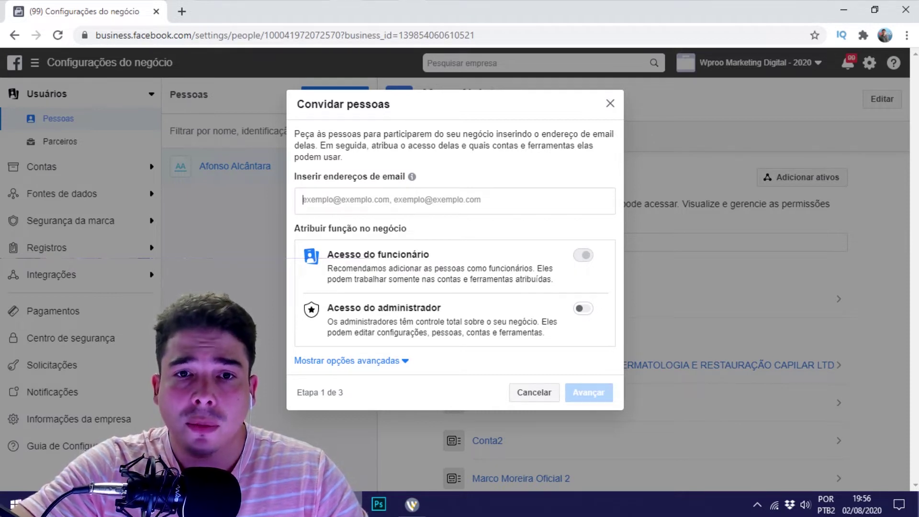
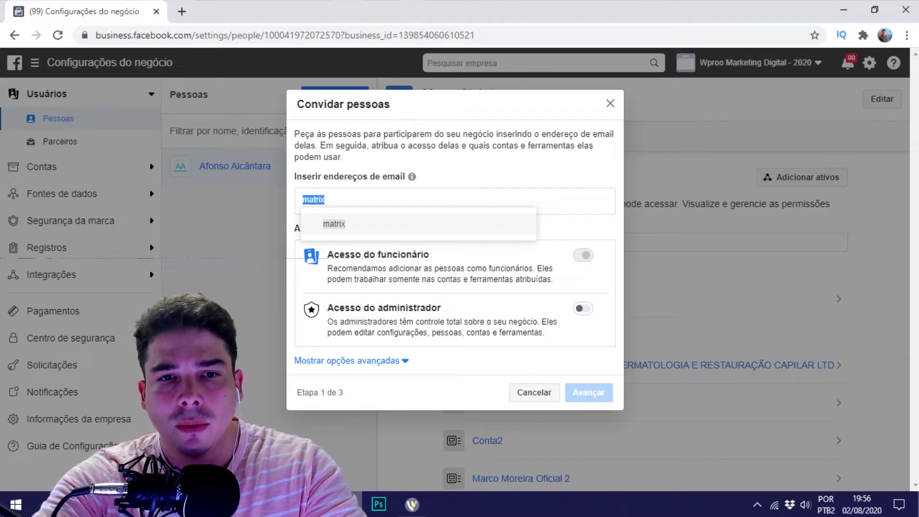
{"action": "key", "text": "ctrl+a"}
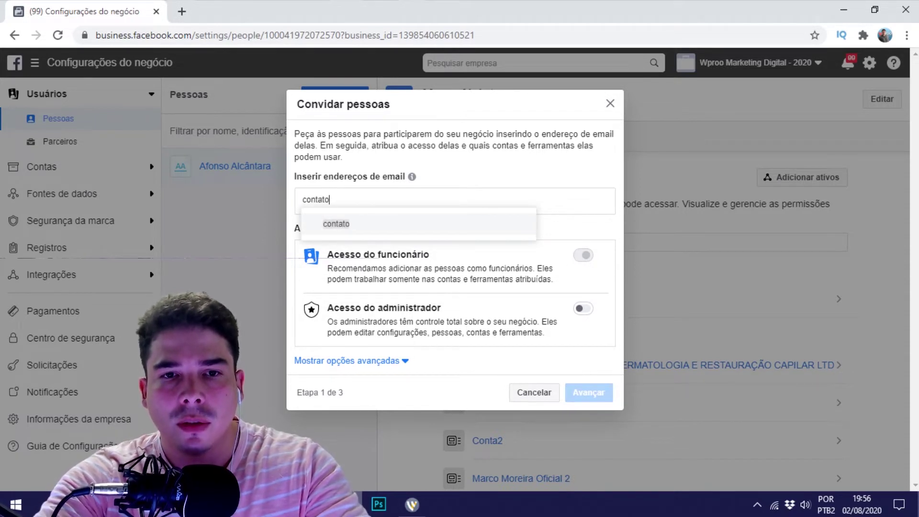
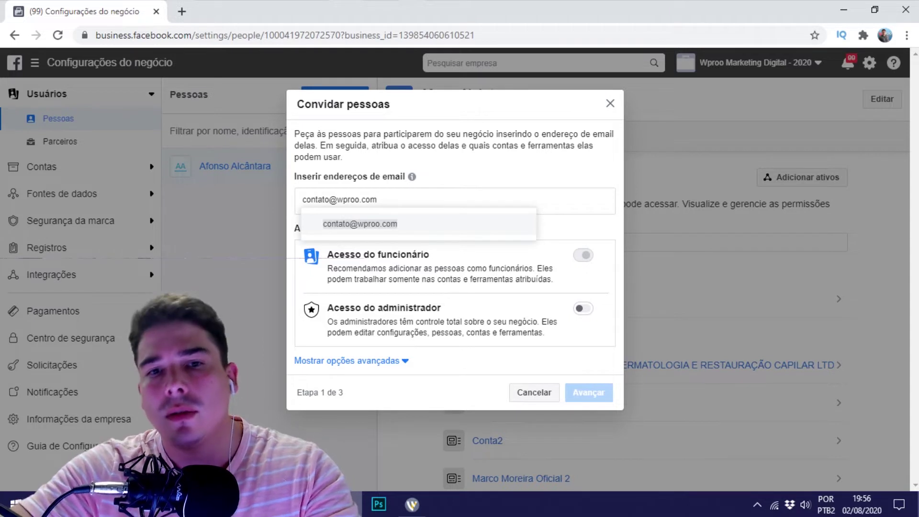
{"action": "key", "text": "Return"}
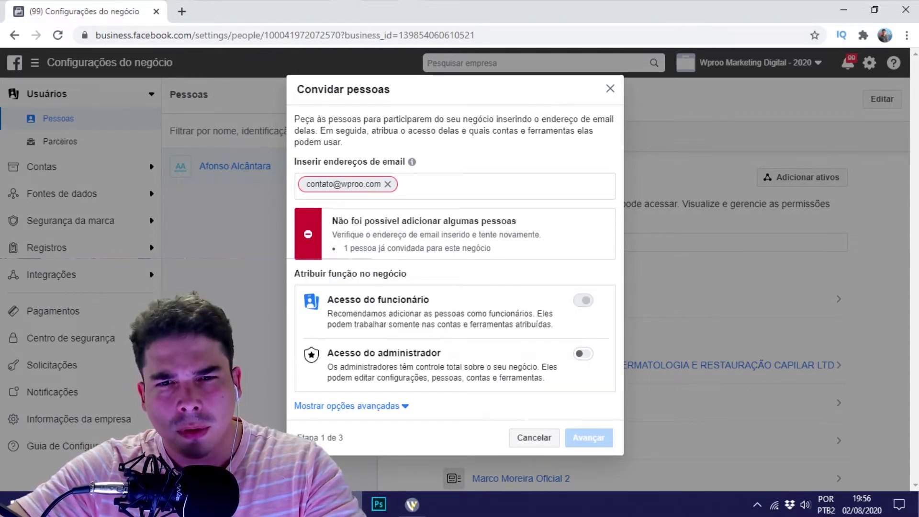
Replace the already-invited address with the corrected e-mail address and continue to asset access.
{"action": "left_click_drag", "start_coordinate": [343, 248], "coordinate": [492, 248]}
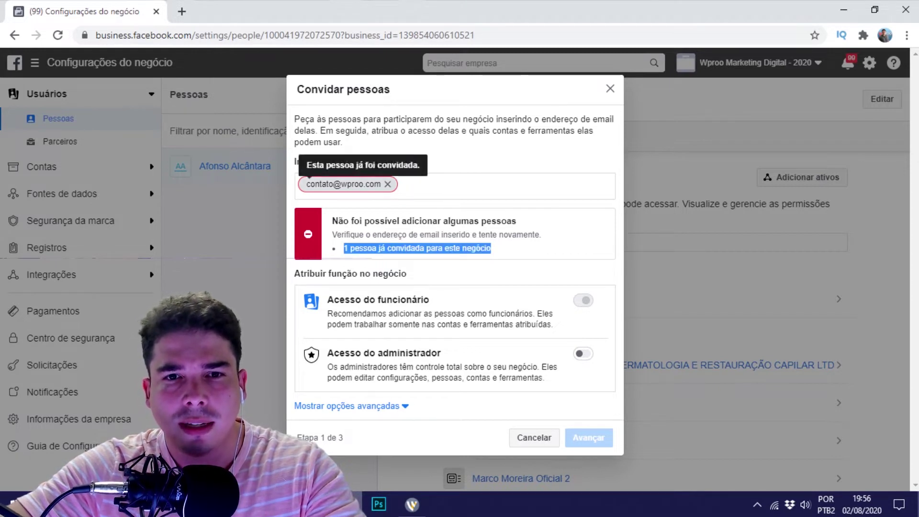
{"action": "left_click", "coordinate": [388, 184]}
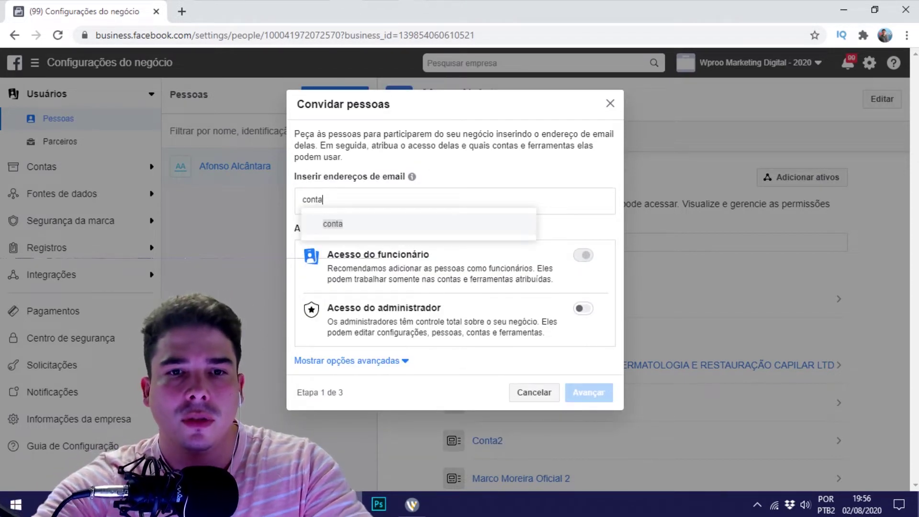
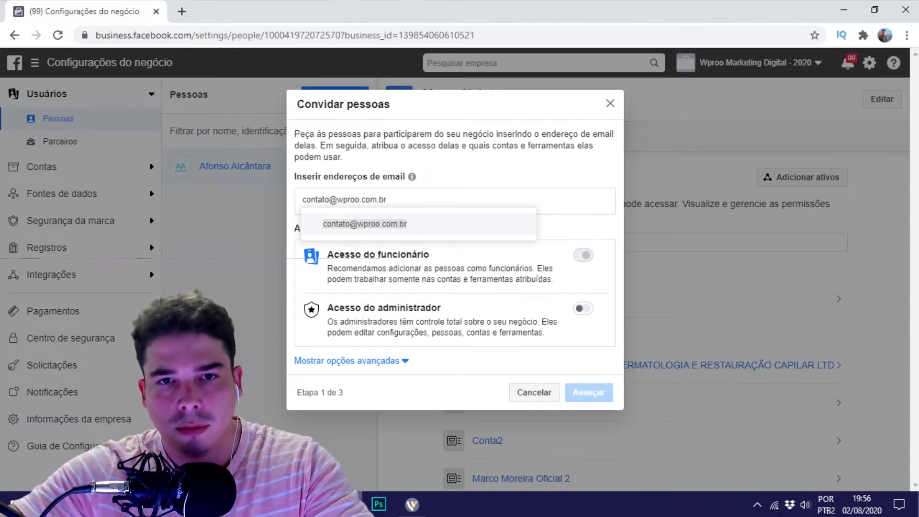
{"action": "key", "text": "Return"}
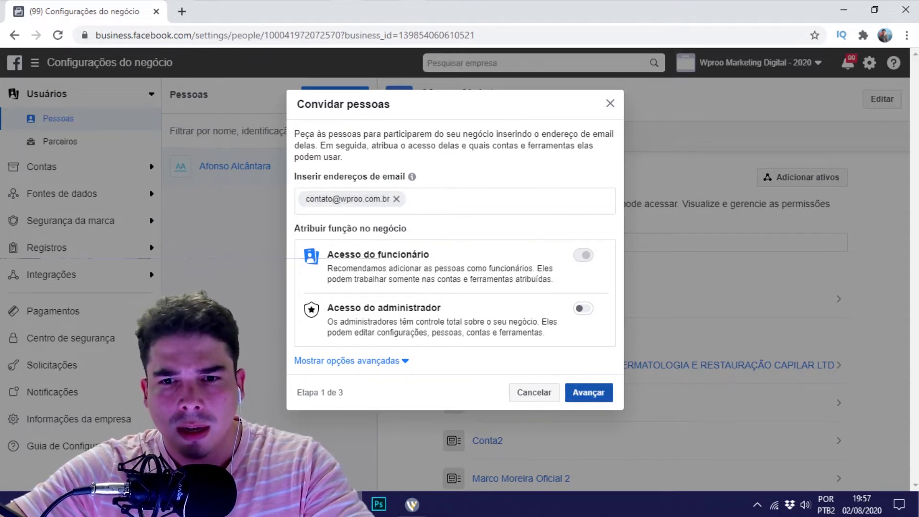
{"action": "left_click", "coordinate": [588, 393]}
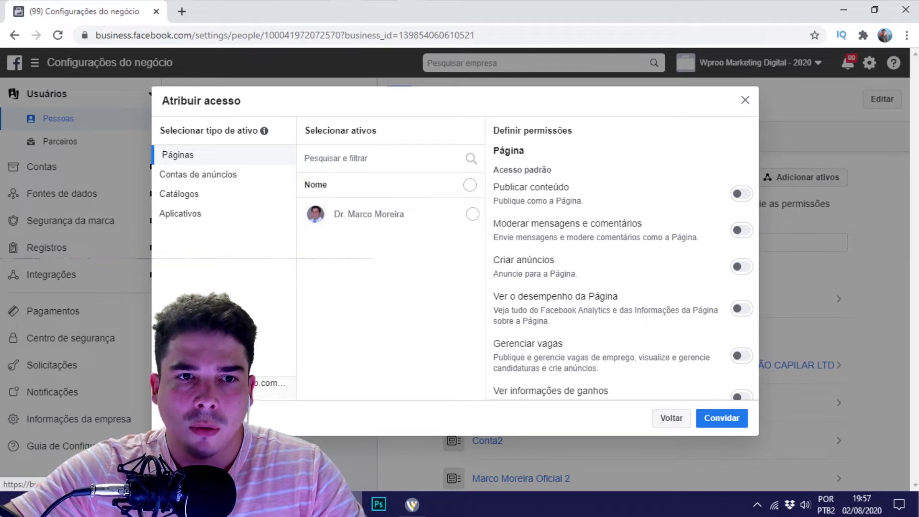
Browse the ad account, catalog and app asset types available to assign.
{"action": "left_click", "coordinate": [198, 175]}
{"action": "left_click", "coordinate": [181, 194]}
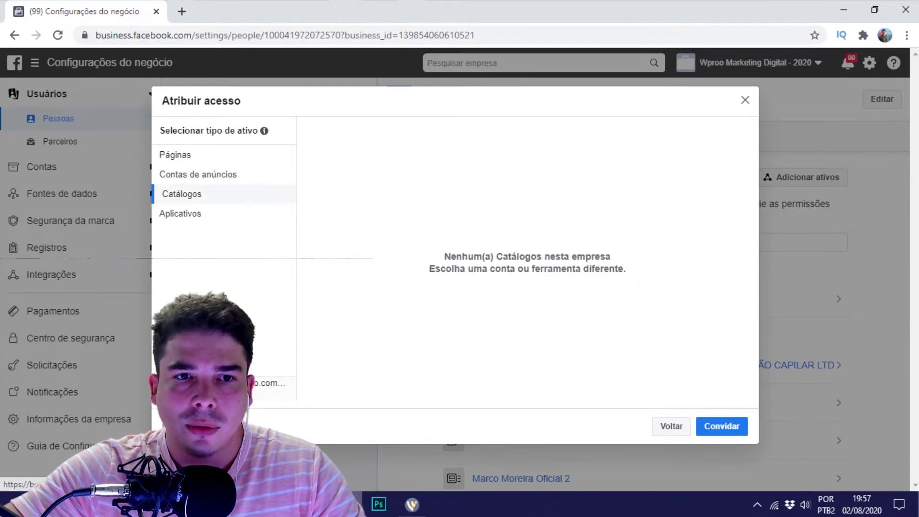
{"action": "left_click", "coordinate": [182, 214]}
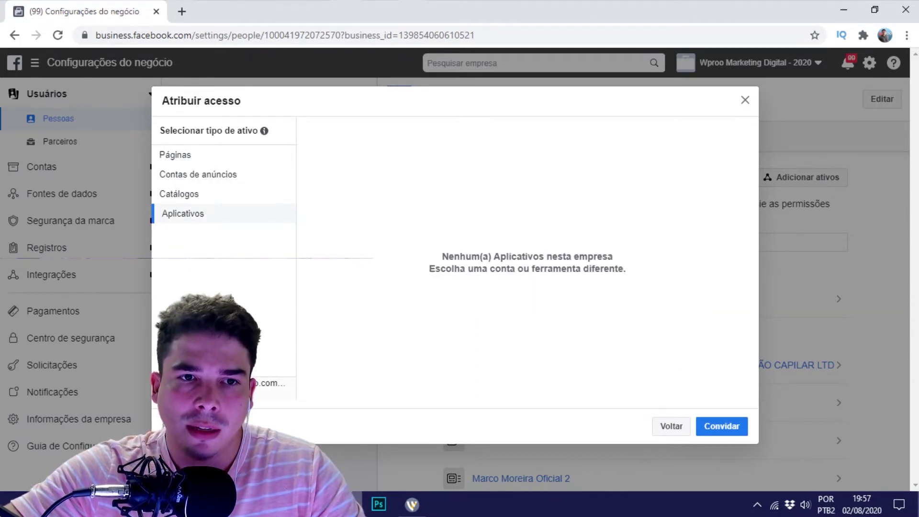
{"action": "left_click", "coordinate": [181, 194]}
{"action": "left_click", "coordinate": [198, 171]}
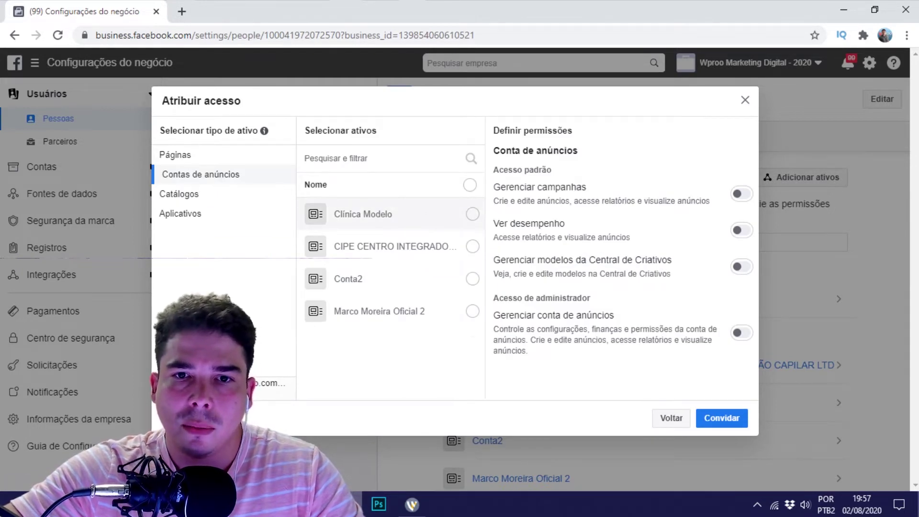
Select the Clínica Modelo ad account and grant campaign and full account management.
{"action": "left_click", "coordinate": [472, 214]}
{"action": "left_click", "coordinate": [742, 194]}
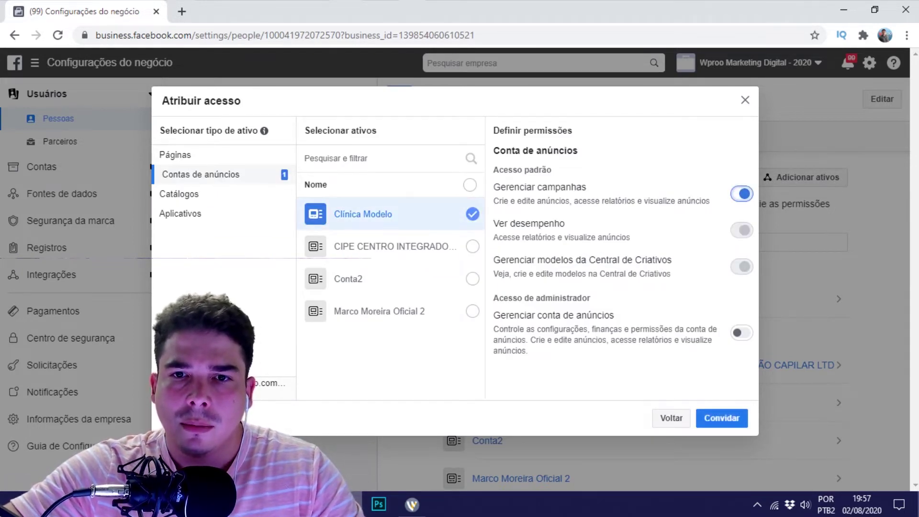
{"action": "left_click_drag", "start_coordinate": [500, 187], "coordinate": [619, 201]}
{"action": "left_click_drag", "start_coordinate": [516, 224], "coordinate": [565, 223]}
{"action": "left_click_drag", "start_coordinate": [500, 260], "coordinate": [636, 260]}
{"action": "left_click", "coordinate": [636, 260]}
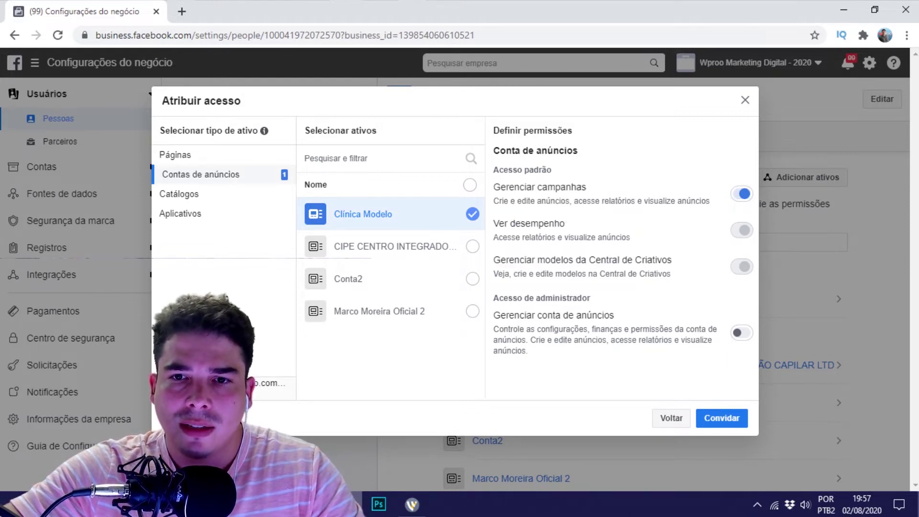
{"action": "left_click_drag", "start_coordinate": [506, 315], "coordinate": [656, 330]}
{"action": "left_click", "coordinate": [656, 329]}
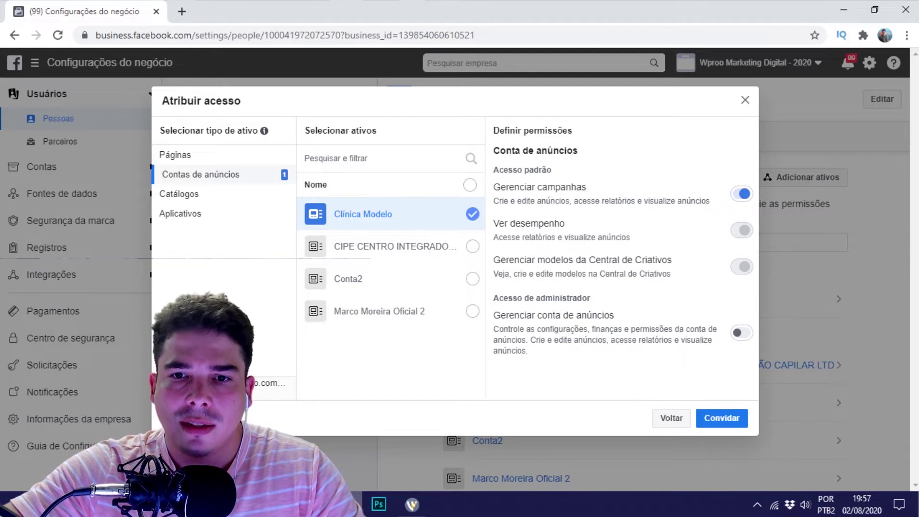
{"action": "left_click", "coordinate": [742, 332]}
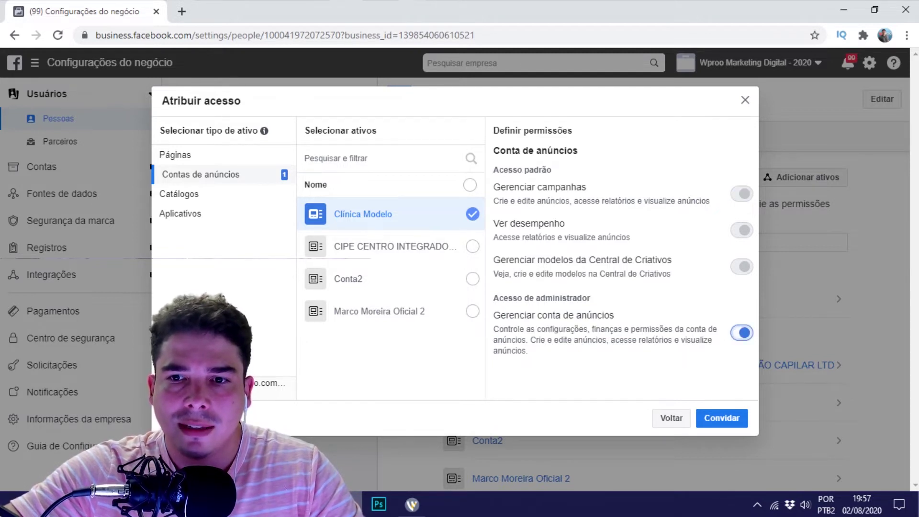
Select the Page under Pages, review its permission descriptions and close without inviting.
{"action": "left_click", "coordinate": [177, 154]}
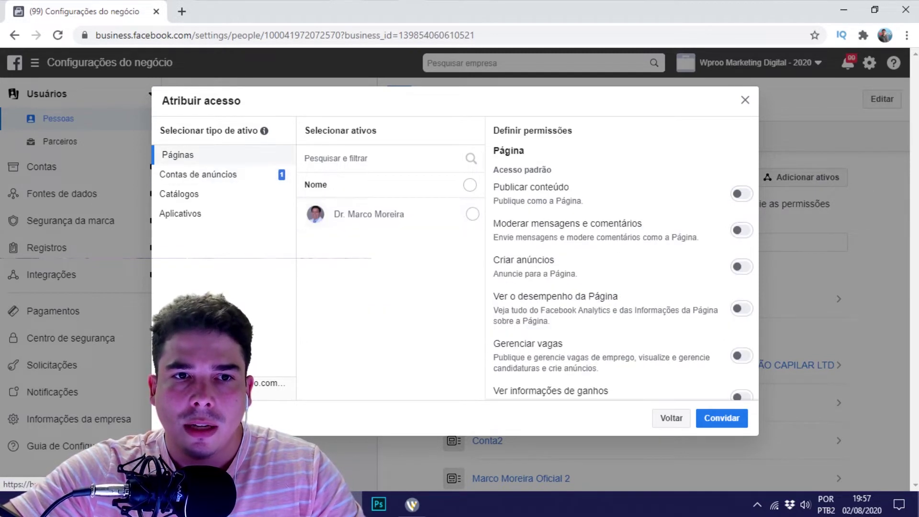
{"action": "left_click", "coordinate": [473, 214]}
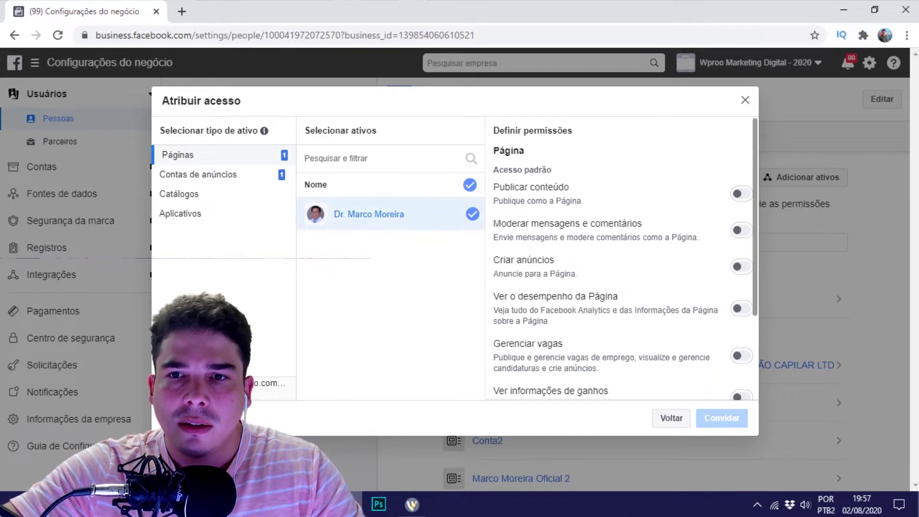
{"action": "left_click_drag", "start_coordinate": [629, 223], "coordinate": [579, 274]}
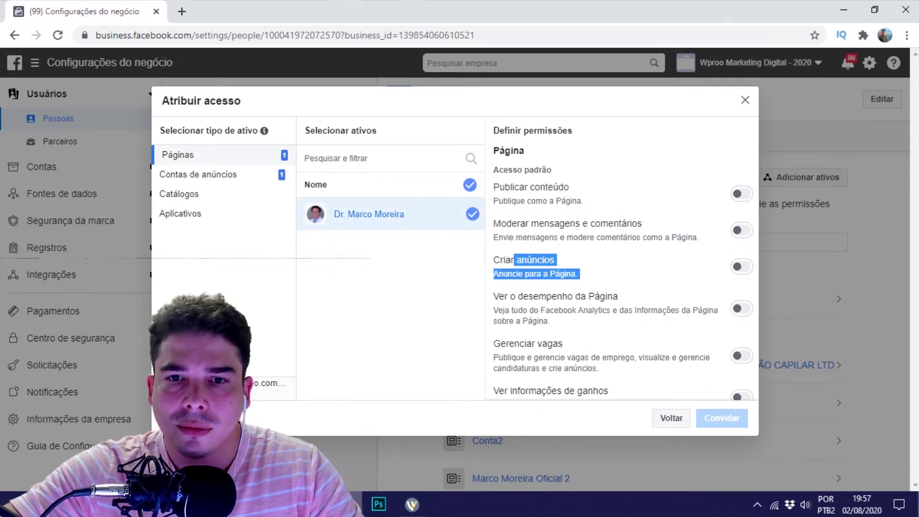
{"action": "left_click_drag", "start_coordinate": [514, 296], "coordinate": [620, 296]}
{"action": "left_click_drag", "start_coordinate": [506, 344], "coordinate": [617, 386]}
{"action": "scroll", "coordinate": [622, 259], "scroll_direction": "down", "scroll_amount": 1}
{"action": "scroll", "coordinate": [622, 259], "scroll_direction": "down", "scroll_amount": 2}
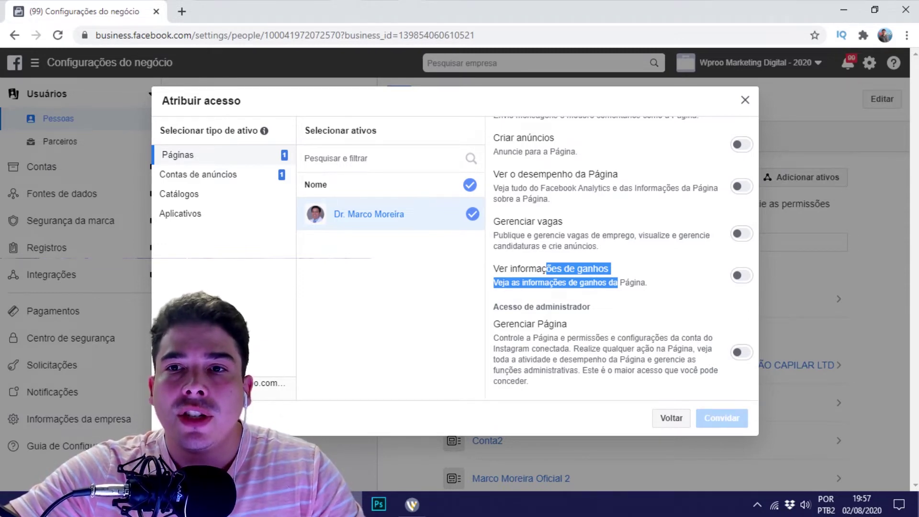
{"action": "key", "text": "Escape"}
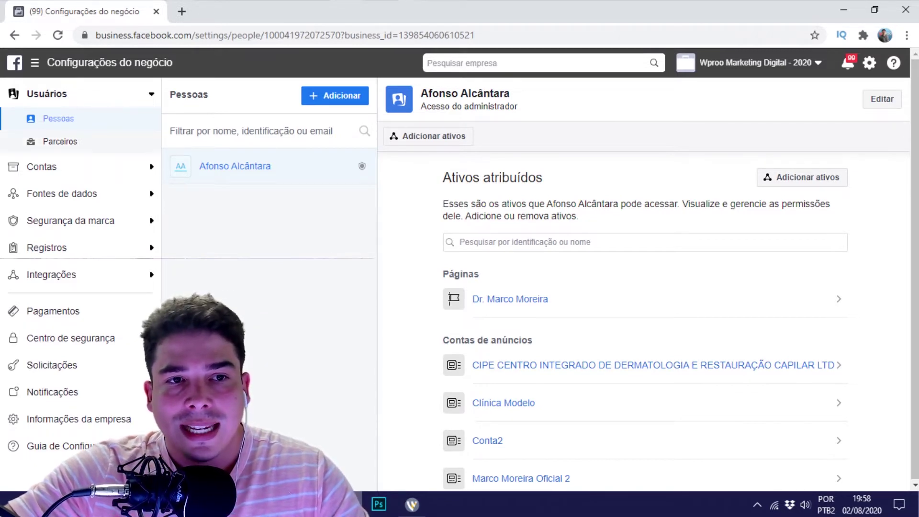
Open Parceiros and read the option for sharing assets with partners.
{"action": "left_click", "coordinate": [60, 142]}
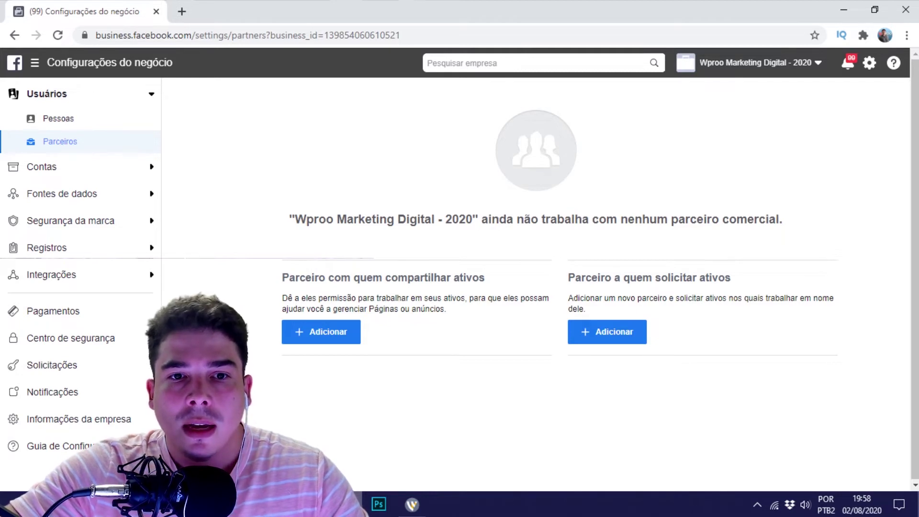
{"action": "left_click_drag", "start_coordinate": [282, 277], "coordinate": [485, 278]}
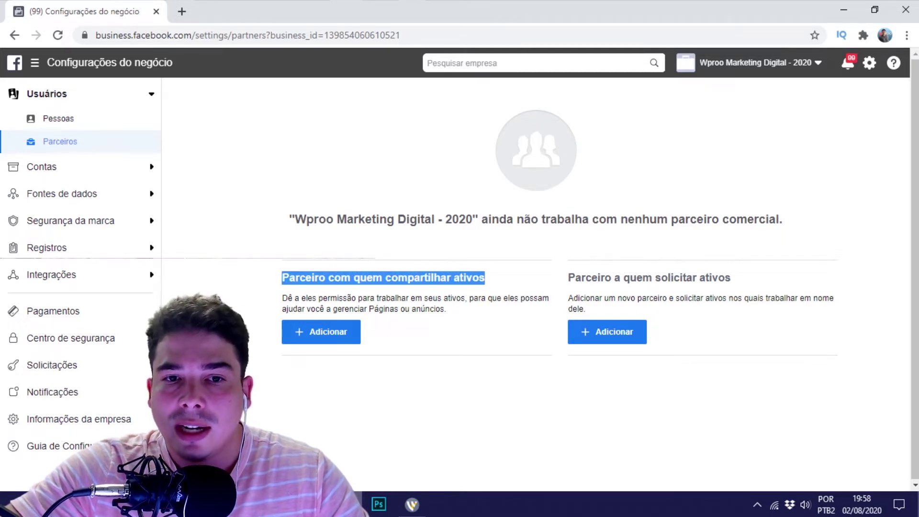
{"action": "left_click_drag", "start_coordinate": [282, 298], "coordinate": [447, 307]}
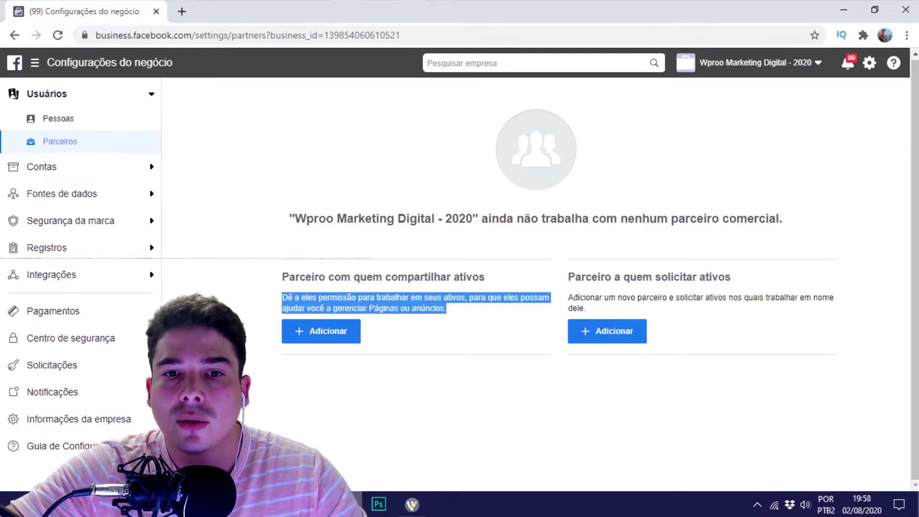
{"action": "left_click", "coordinate": [447, 308]}
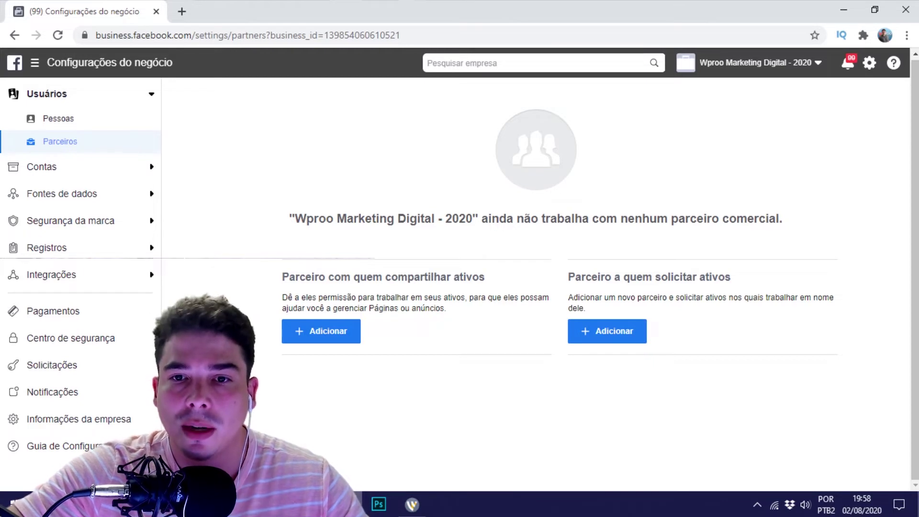
Read the partner-asset request option, then open Páginas under Contas.
{"action": "left_click_drag", "start_coordinate": [568, 277], "coordinate": [731, 277]}
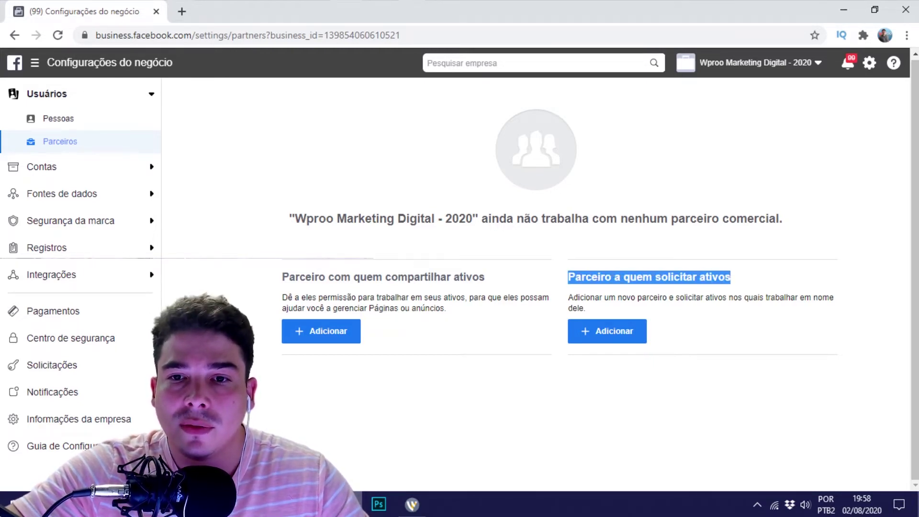
{"action": "left_click_drag", "start_coordinate": [568, 298], "coordinate": [585, 308]}
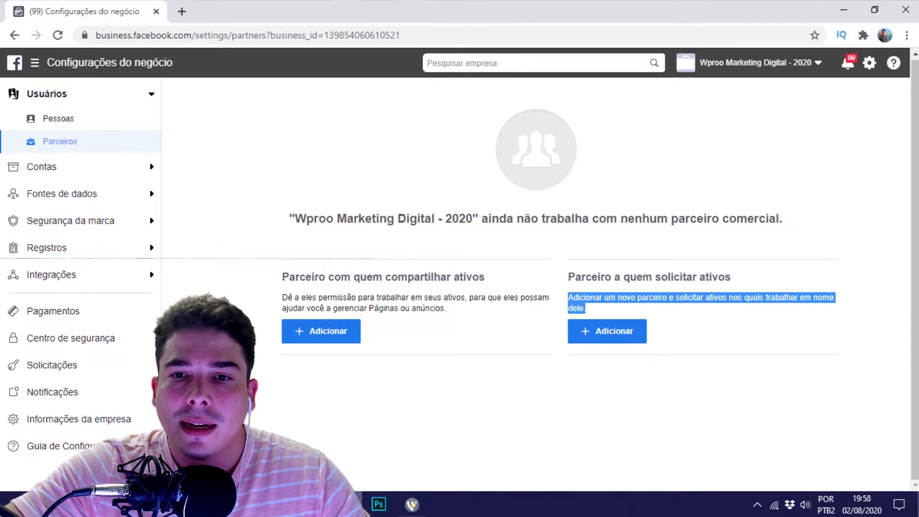
{"action": "left_click", "coordinate": [586, 308]}
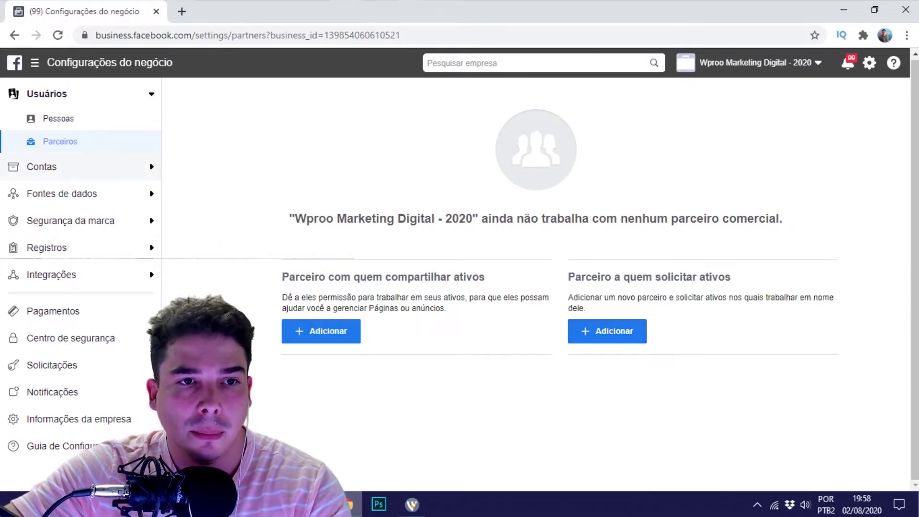
{"action": "left_click", "coordinate": [43, 166]}
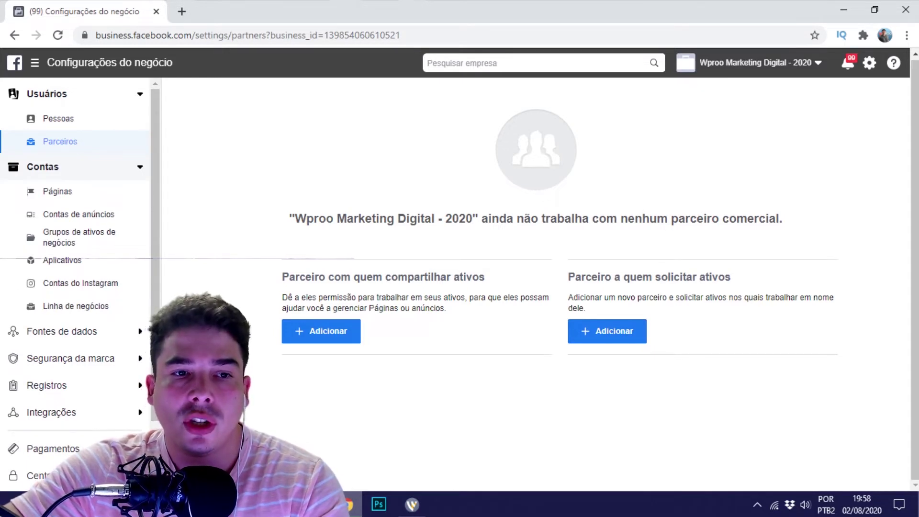
{"action": "left_click", "coordinate": [57, 191]}
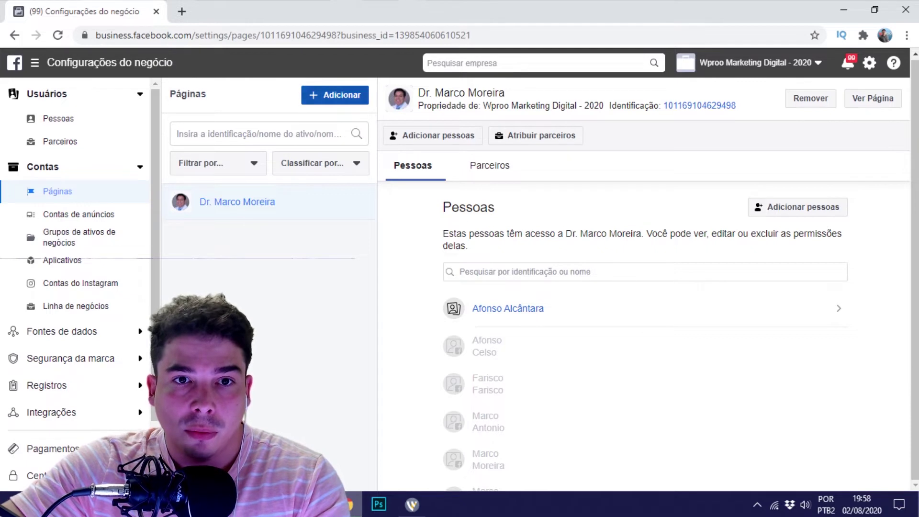
Open Contas de anúncios to see who has access to the CIPE dermatology account.
{"action": "left_click", "coordinate": [78, 214]}
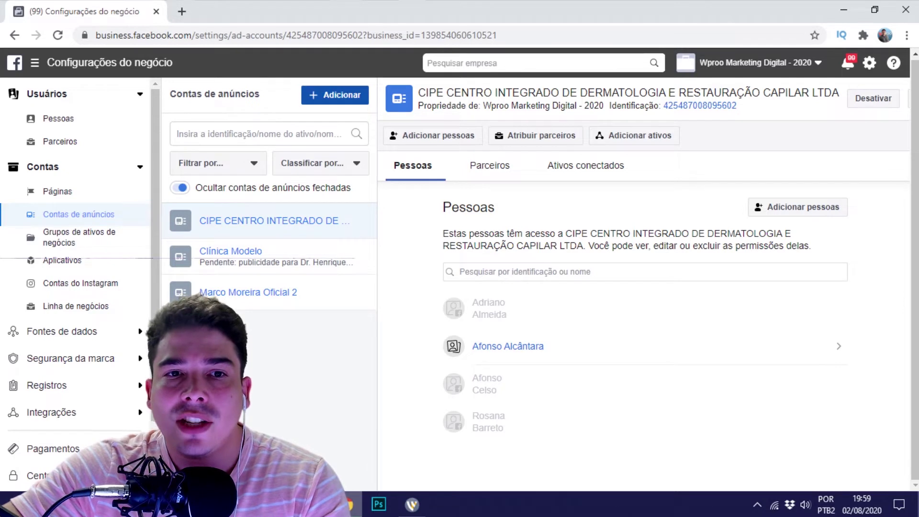
Review the Adicionar options for ad accounts, then open Grupos de ativos de negócios.
{"action": "left_click", "coordinate": [335, 94]}
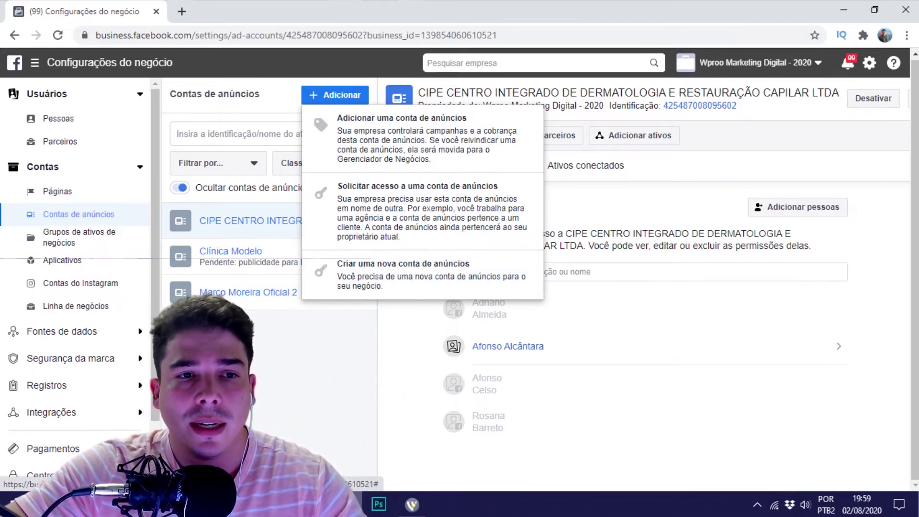
{"action": "left_click", "coordinate": [79, 237]}
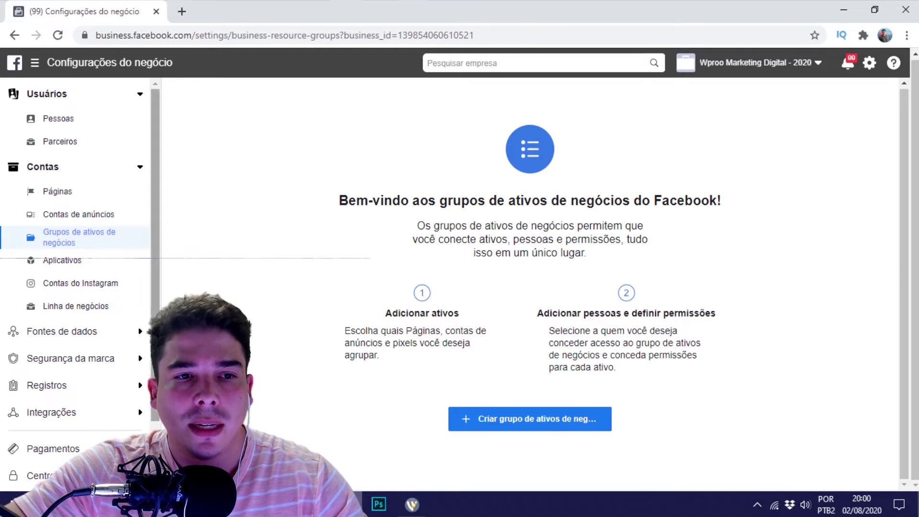
Visit the empty Aplicativos, Contas do Instagram and Linha de negócios sections, then open Catálogos.
{"action": "left_click", "coordinate": [62, 260]}
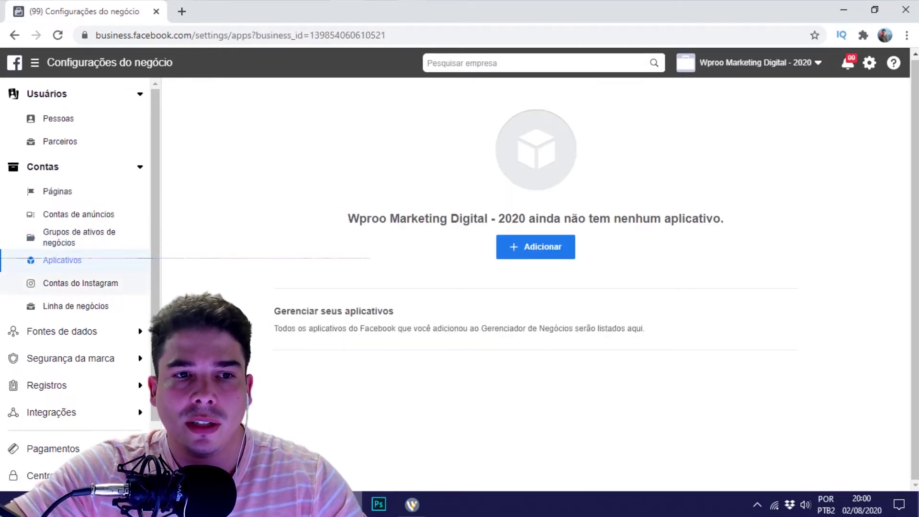
{"action": "left_click", "coordinate": [80, 283]}
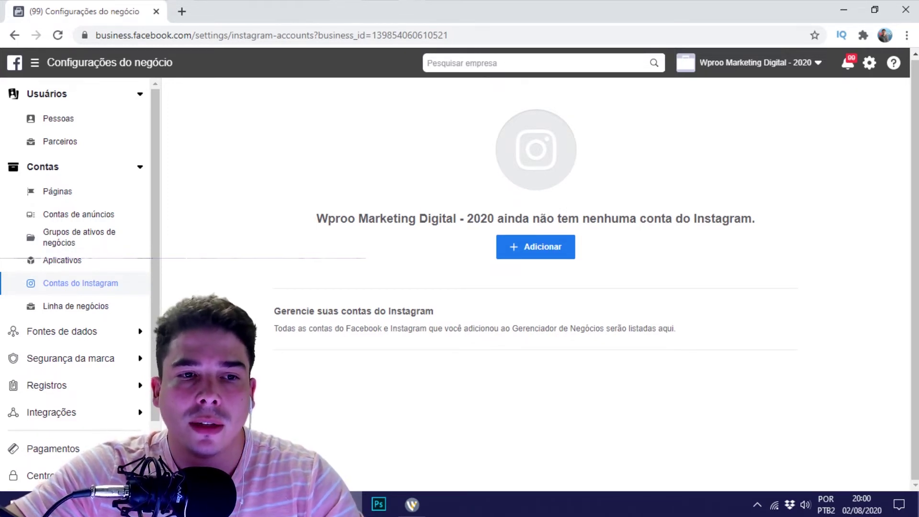
{"action": "left_click", "coordinate": [75, 306]}
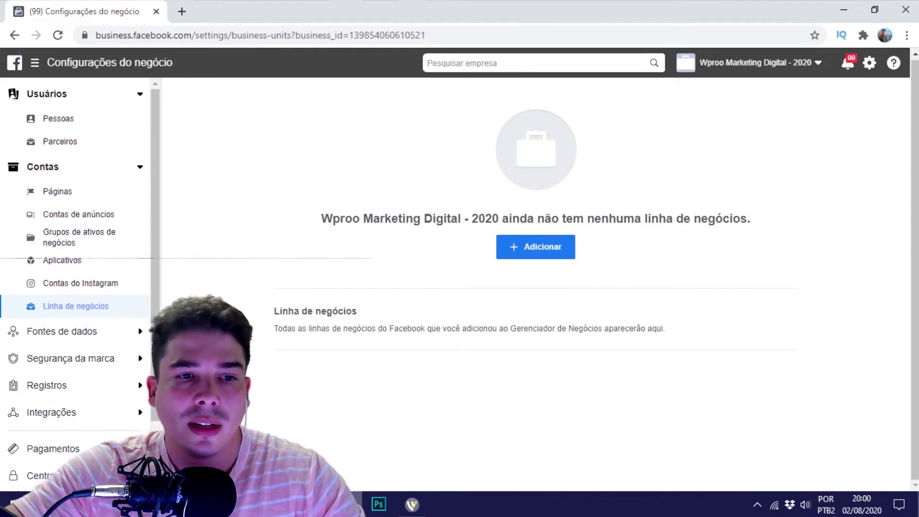
{"action": "scroll", "coordinate": [77, 287], "scroll_direction": "down", "scroll_amount": 3}
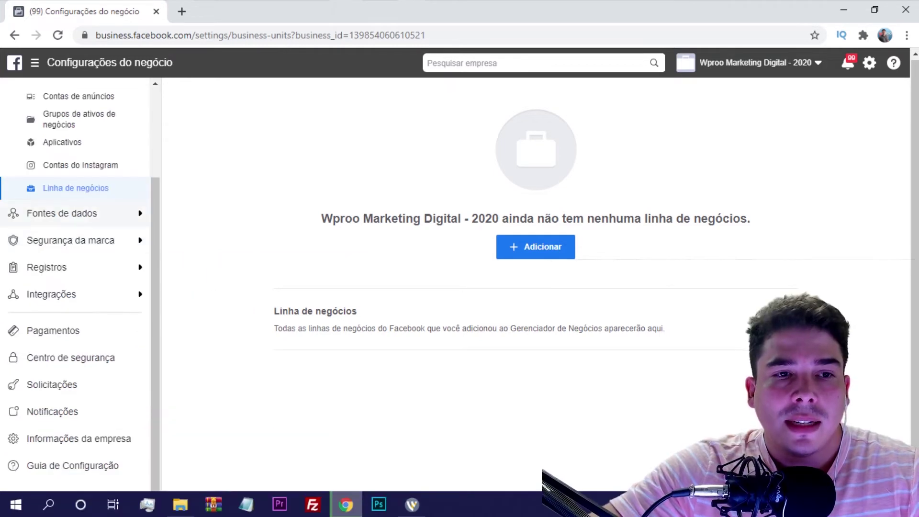
{"action": "left_click", "coordinate": [64, 213]}
{"action": "left_click", "coordinate": [61, 238]}
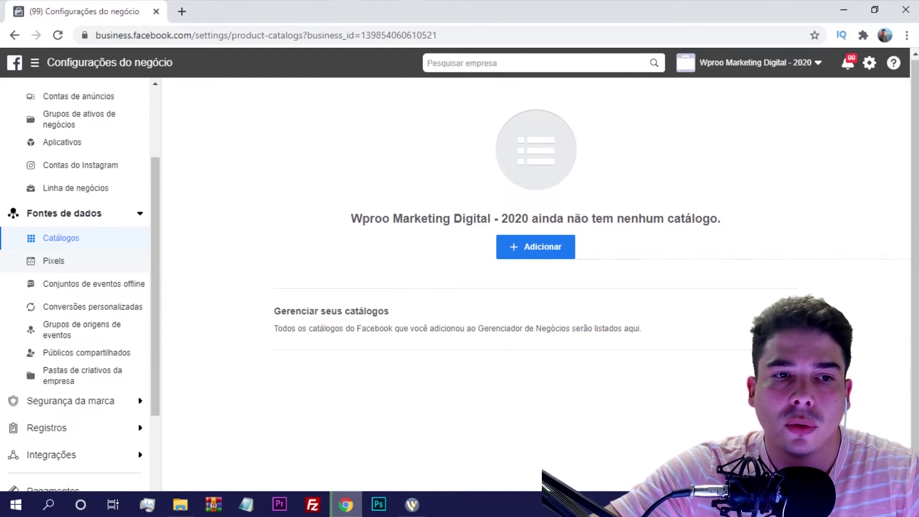
Browse Pixels, offline event sets, custom conversions, event source groups and shared audiences, ending on creative folders.
{"action": "left_click", "coordinate": [53, 260]}
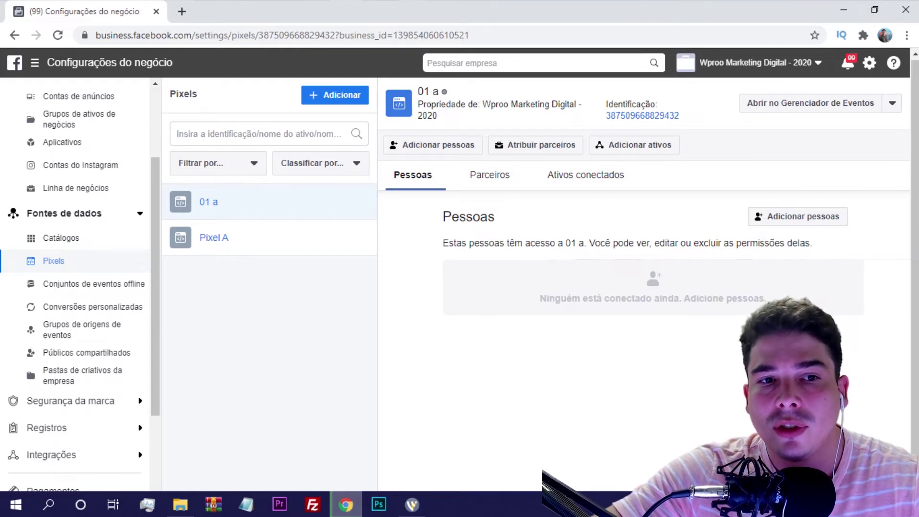
{"action": "left_click", "coordinate": [94, 283]}
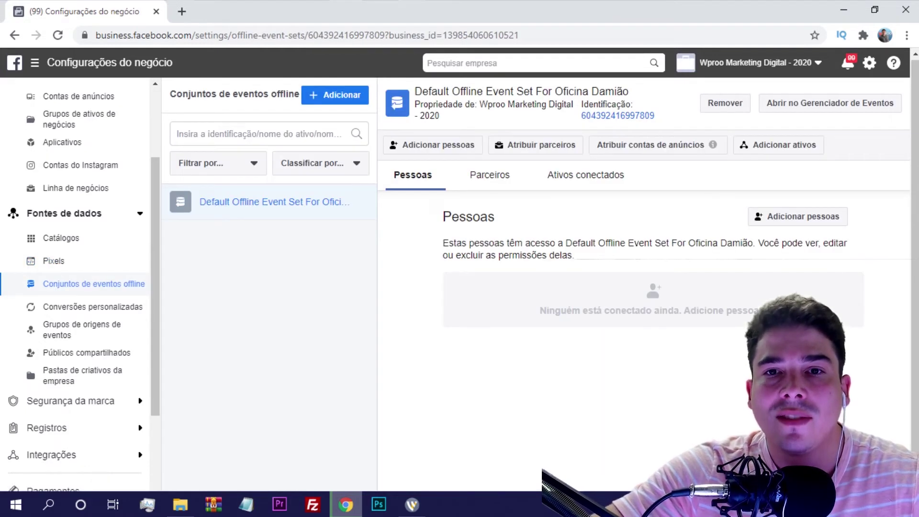
{"action": "left_click", "coordinate": [92, 307]}
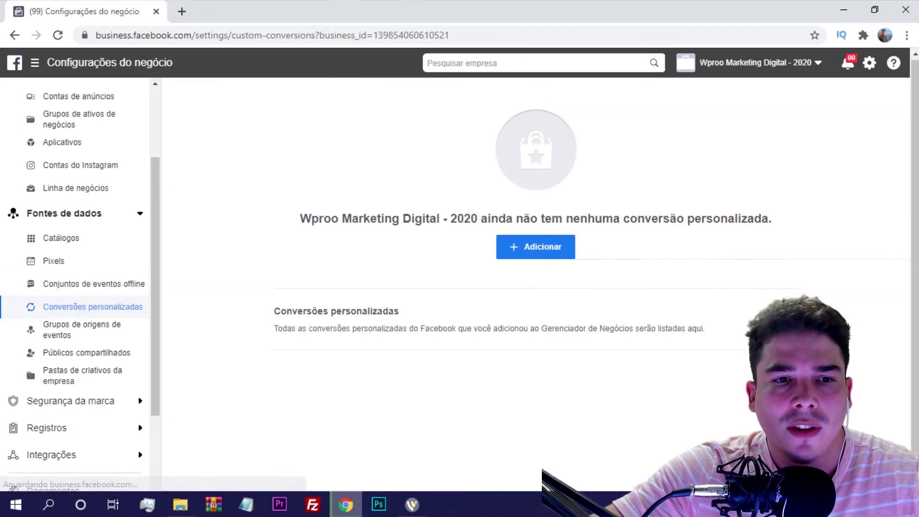
{"action": "left_click", "coordinate": [82, 330]}
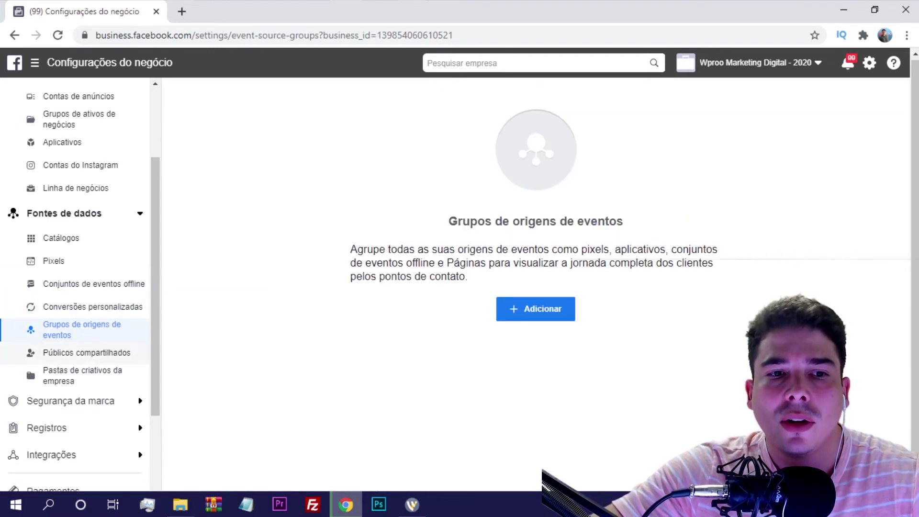
{"action": "left_click", "coordinate": [87, 352]}
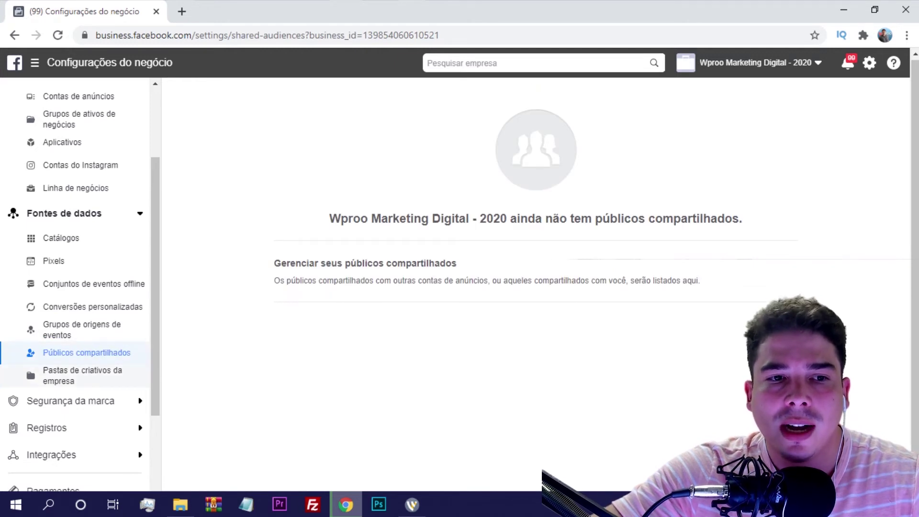
{"action": "left_click", "coordinate": [83, 375]}
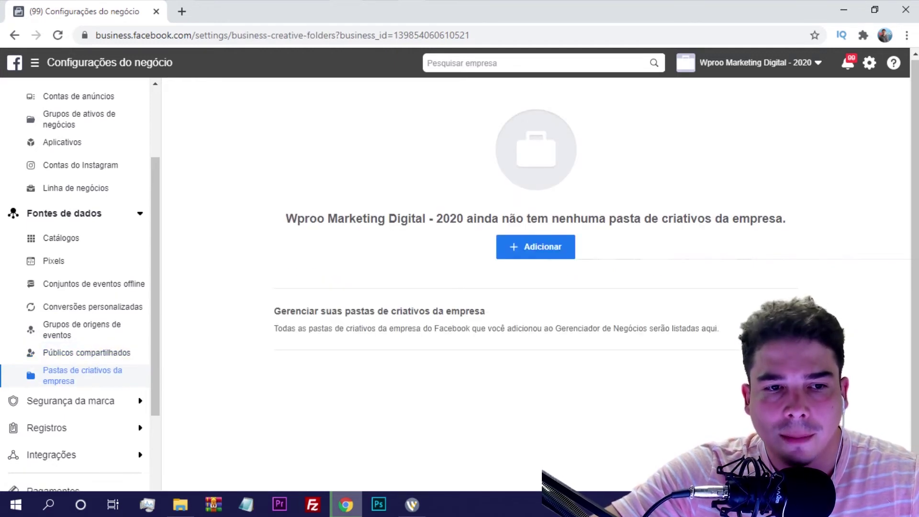
{"action": "scroll", "coordinate": [77, 288], "scroll_direction": "down", "scroll_amount": 3}
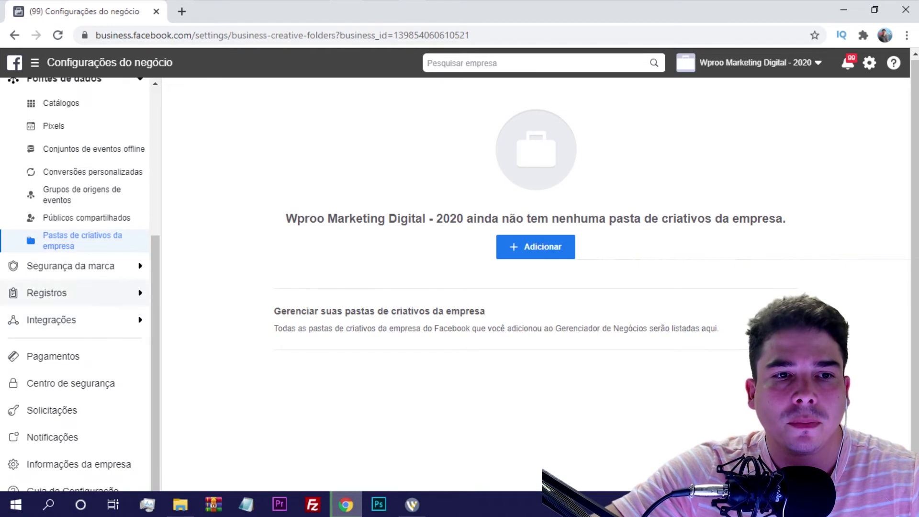
Expand Segurança da marca and view the empty Domínios and Listas de bloqueio pages.
{"action": "left_click", "coordinate": [72, 266]}
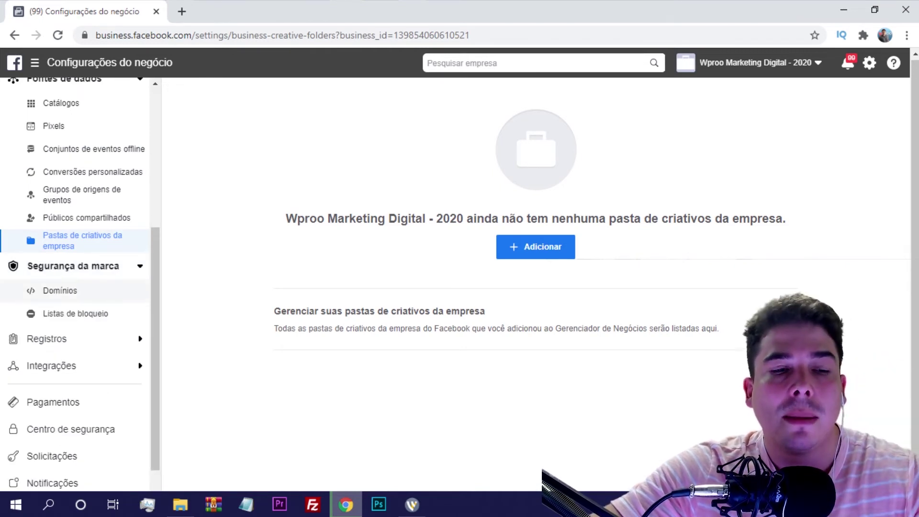
{"action": "left_click", "coordinate": [60, 291]}
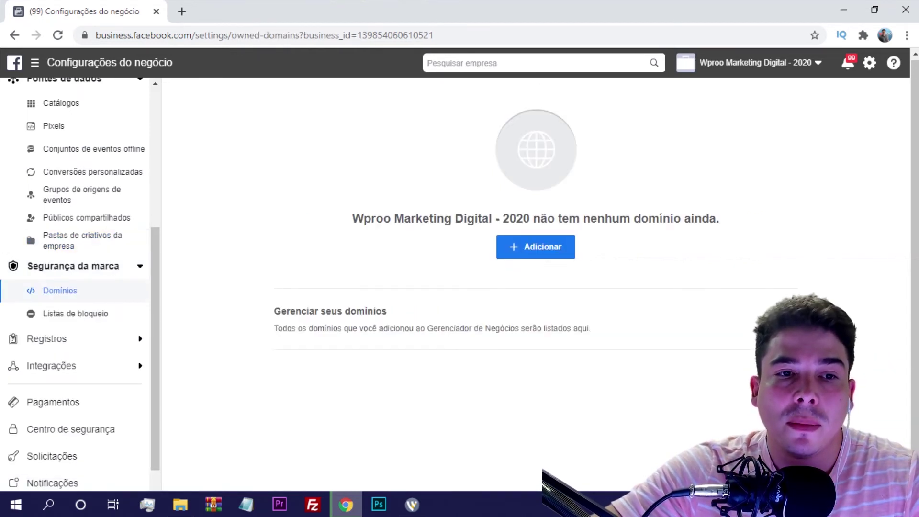
{"action": "left_click", "coordinate": [76, 314]}
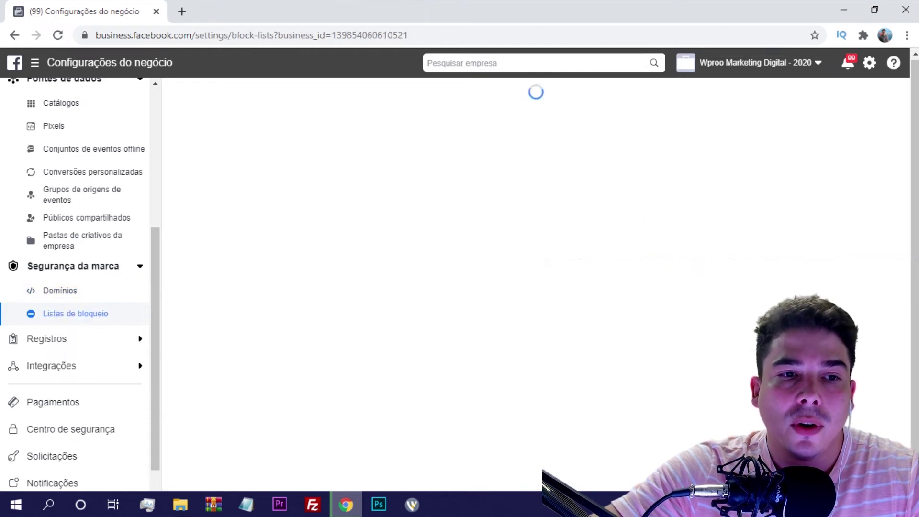
{"action": "scroll", "coordinate": [72, 287], "scroll_direction": "down", "scroll_amount": 3}
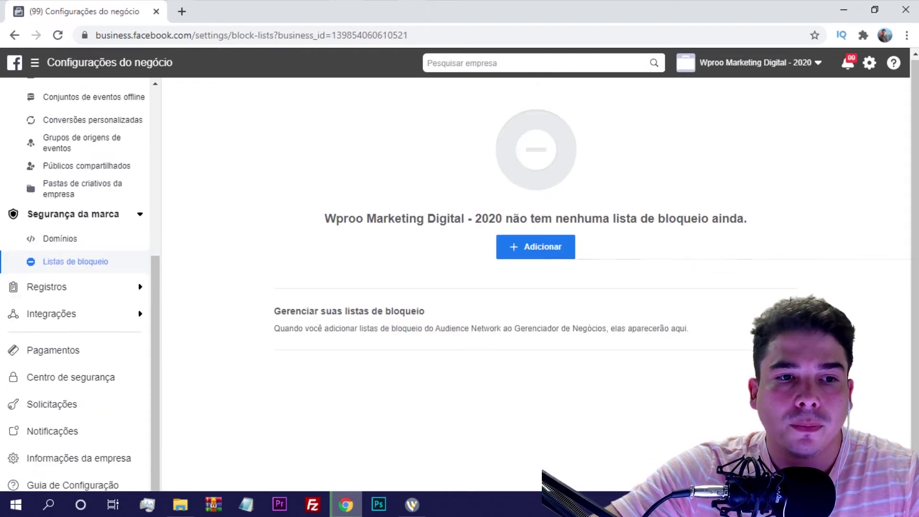
Open Páginas de notícias under Registros, then Leads Access under Integrações.
{"action": "left_click", "coordinate": [49, 271]}
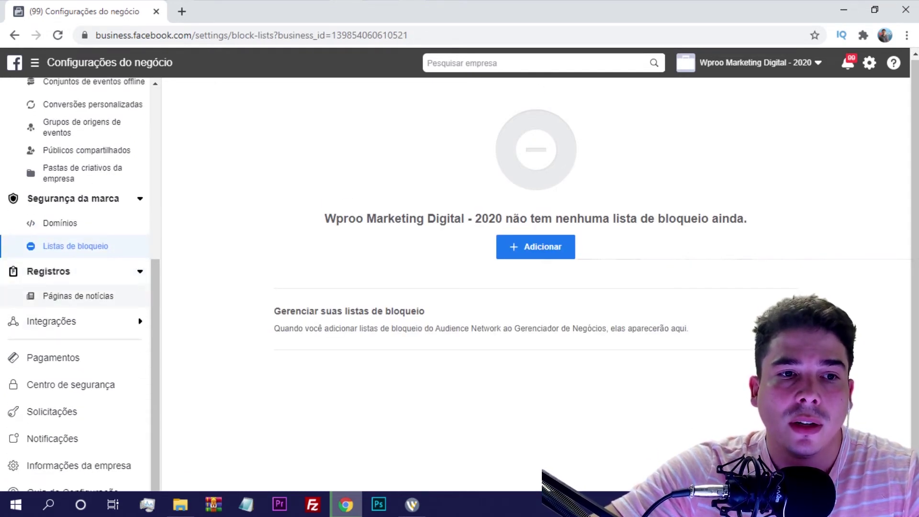
{"action": "left_click", "coordinate": [78, 296]}
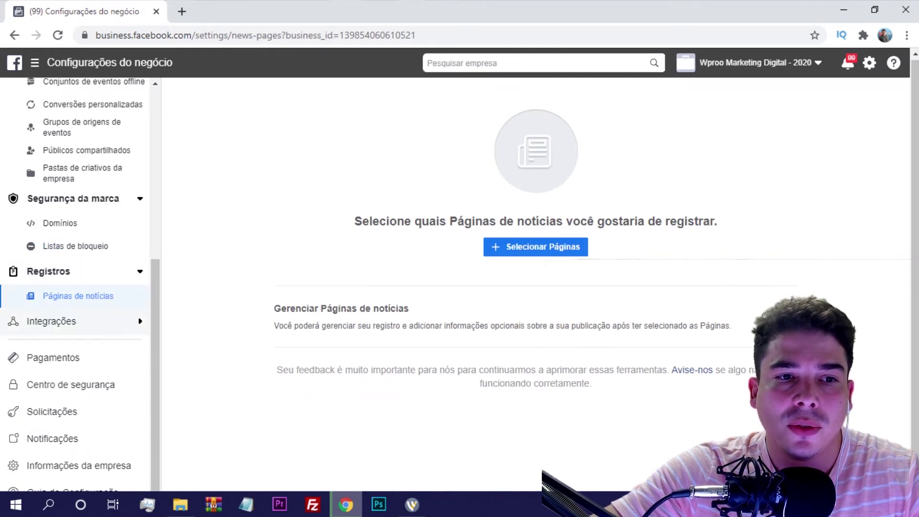
{"action": "left_click", "coordinate": [51, 321]}
{"action": "scroll", "coordinate": [72, 287], "scroll_direction": "down", "scroll_amount": 1}
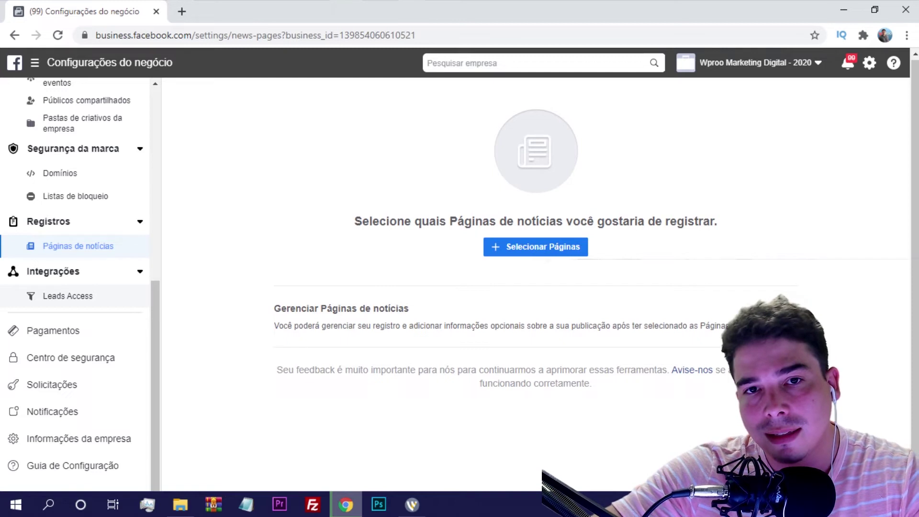
{"action": "left_click", "coordinate": [67, 295]}
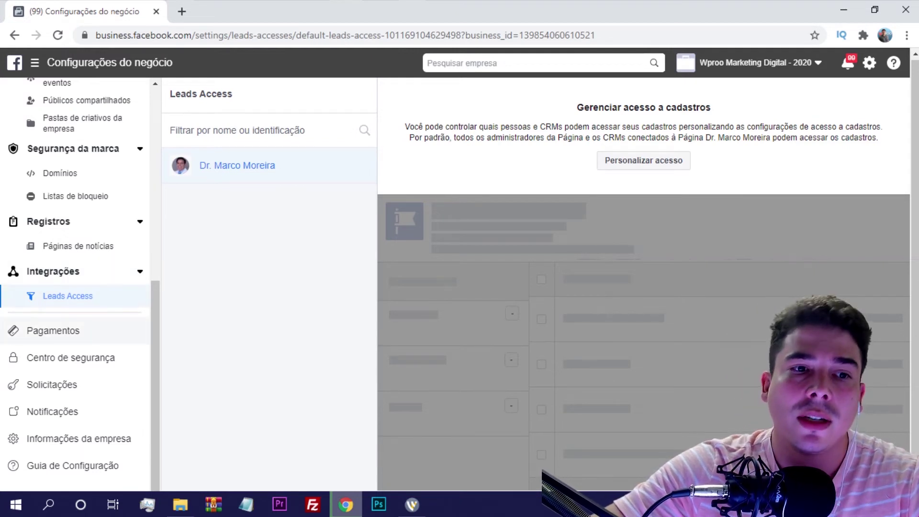
Visit Pagamentos and Centro de segurança, then open Solicitações showing zero received requests.
{"action": "left_click", "coordinate": [53, 330]}
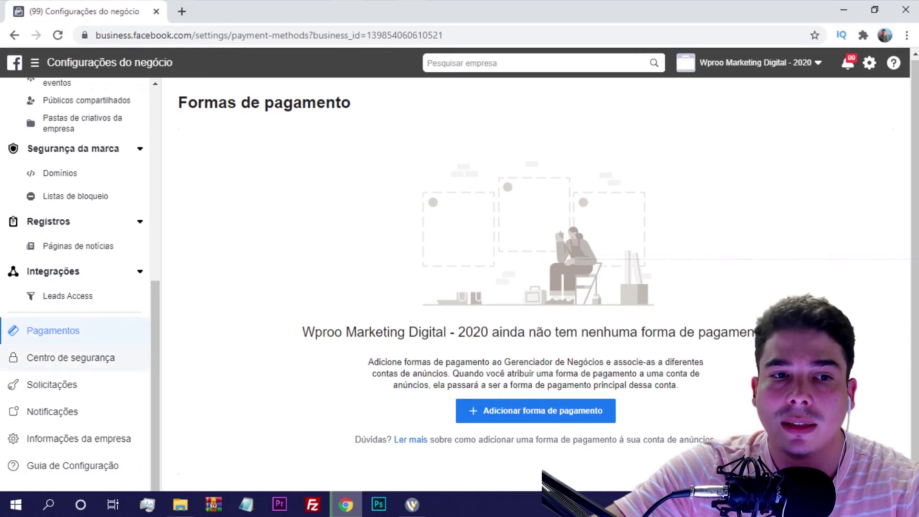
{"action": "left_click", "coordinate": [71, 358]}
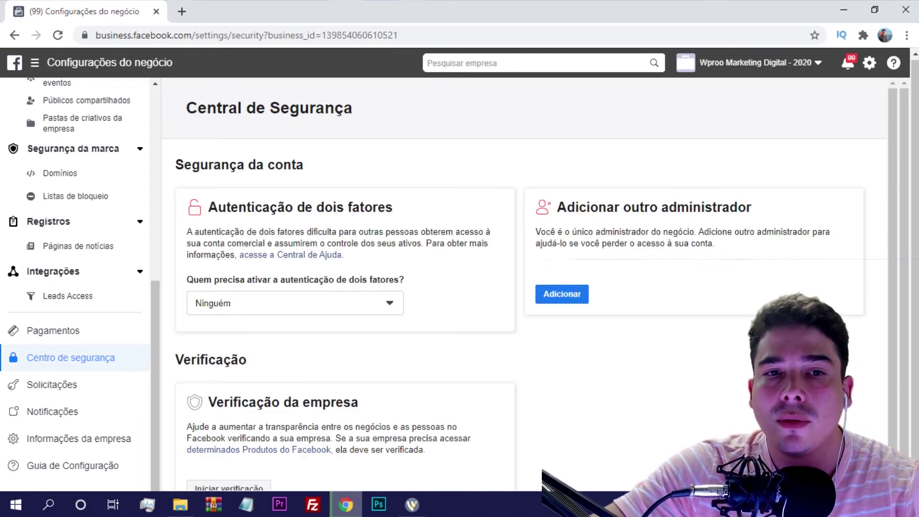
{"action": "scroll", "coordinate": [530, 283], "scroll_direction": "down", "scroll_amount": 1}
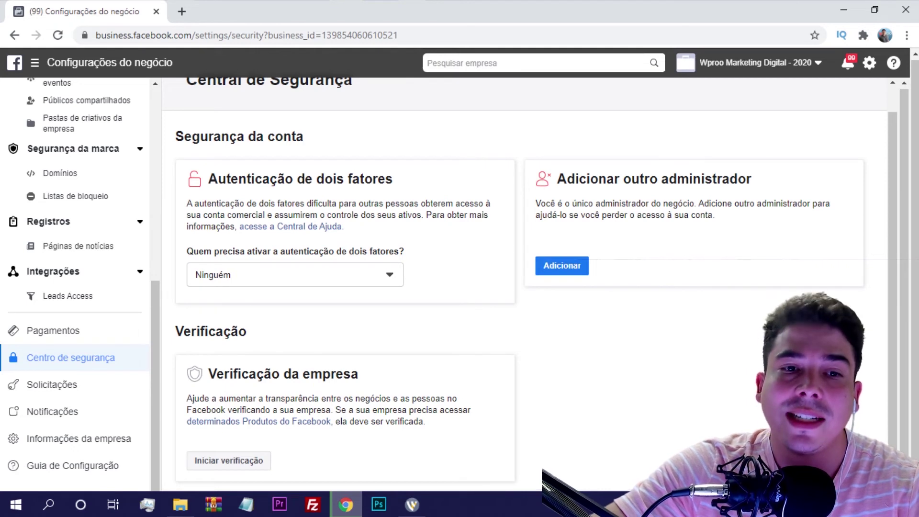
{"action": "left_click", "coordinate": [51, 384]}
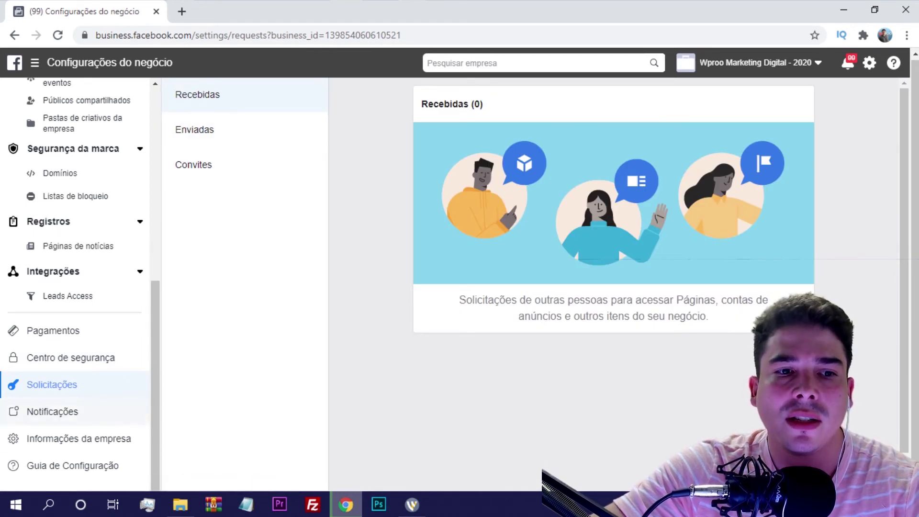
Look over the Notificações toggles, then view Informações da empresa showing the unverified business.
{"action": "left_click", "coordinate": [53, 412]}
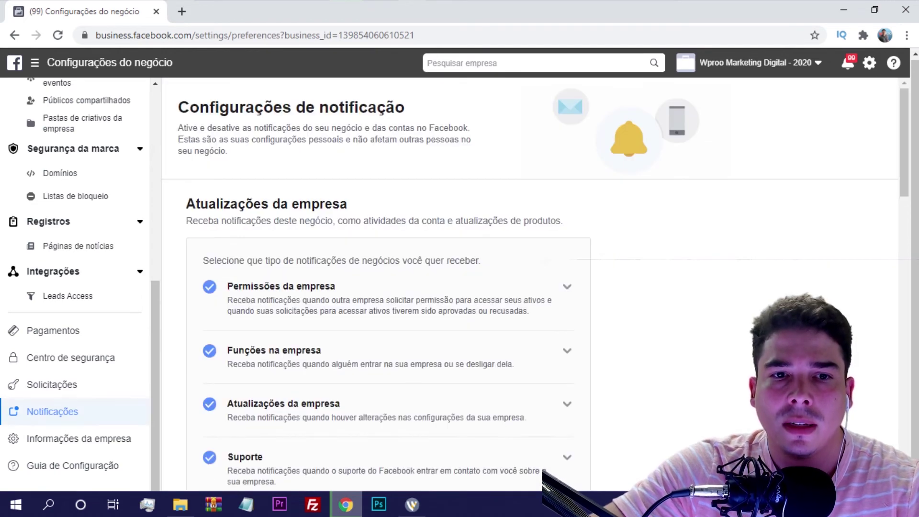
{"action": "scroll", "coordinate": [388, 283], "scroll_direction": "down", "scroll_amount": 7}
{"action": "scroll", "coordinate": [388, 283], "scroll_direction": "down", "scroll_amount": 15}
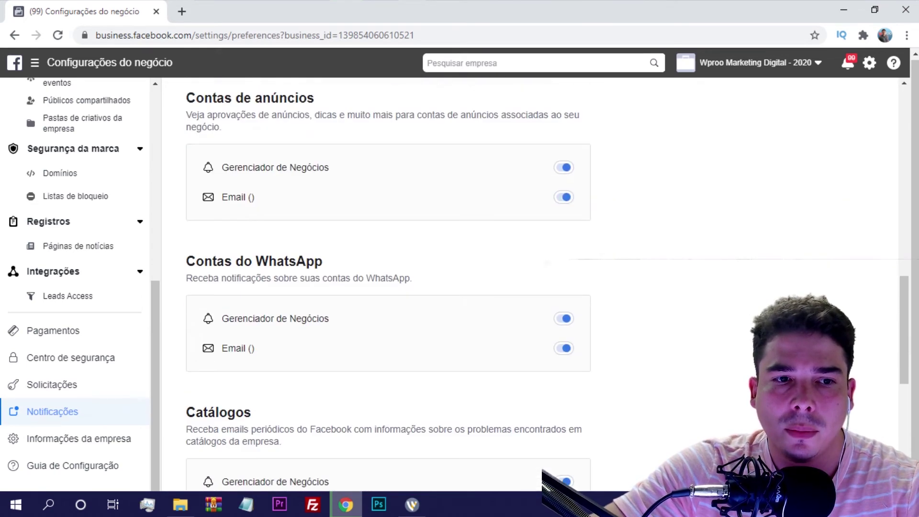
{"action": "scroll", "coordinate": [388, 282], "scroll_direction": "down", "scroll_amount": 2}
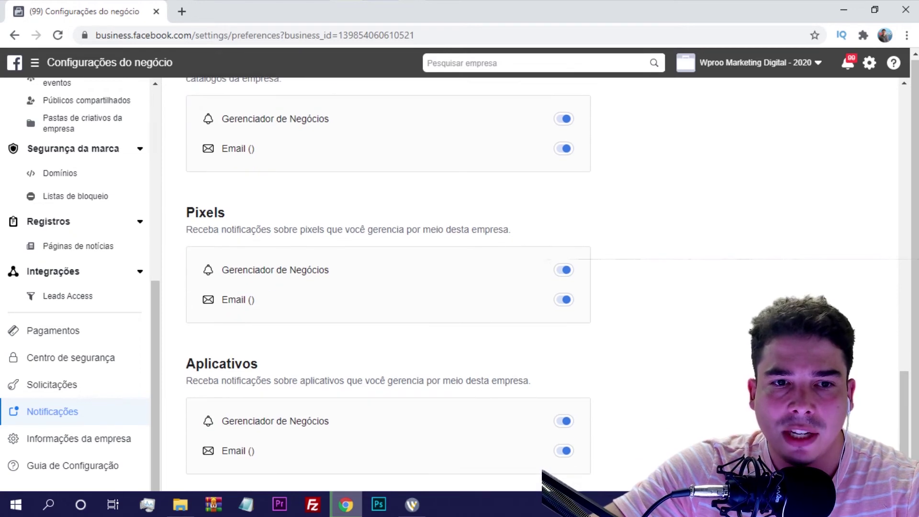
{"action": "scroll", "coordinate": [387, 282], "scroll_direction": "up", "scroll_amount": 20}
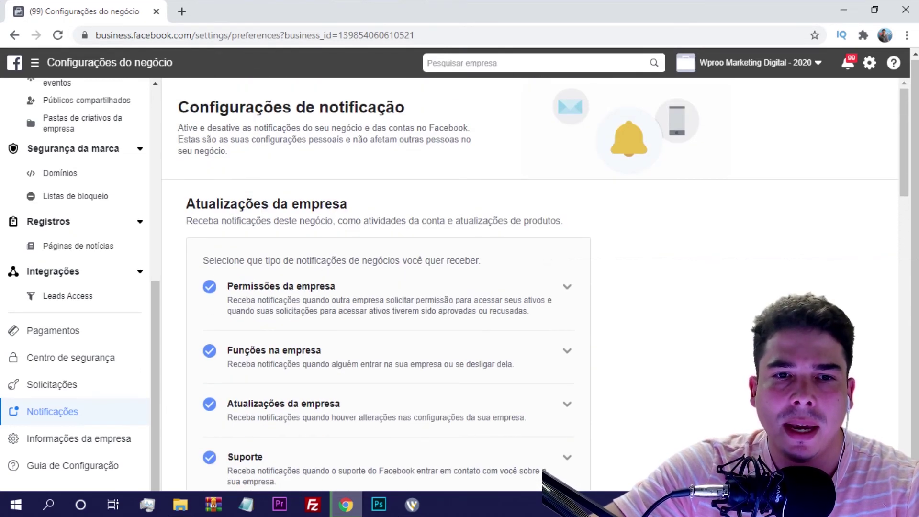
{"action": "scroll", "coordinate": [388, 283], "scroll_direction": "down", "scroll_amount": 12}
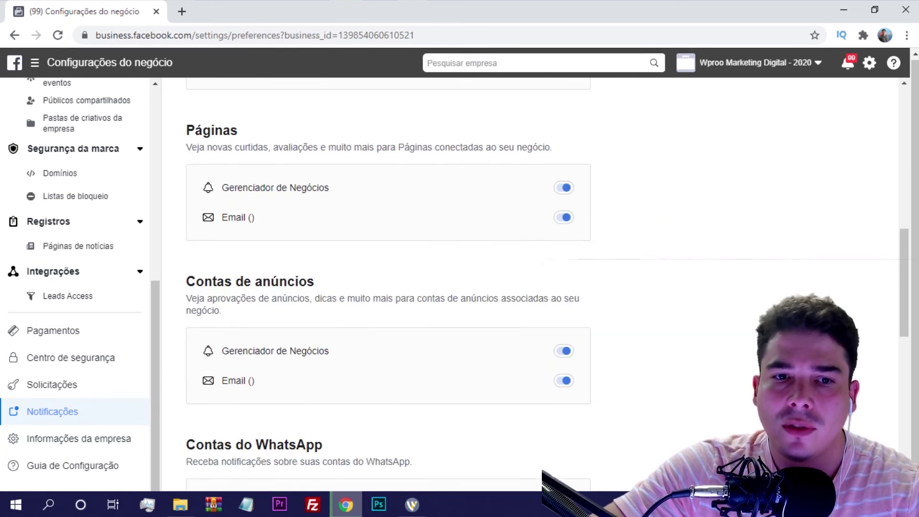
{"action": "scroll", "coordinate": [388, 283], "scroll_direction": "down", "scroll_amount": 5}
{"action": "left_click", "coordinate": [79, 439]}
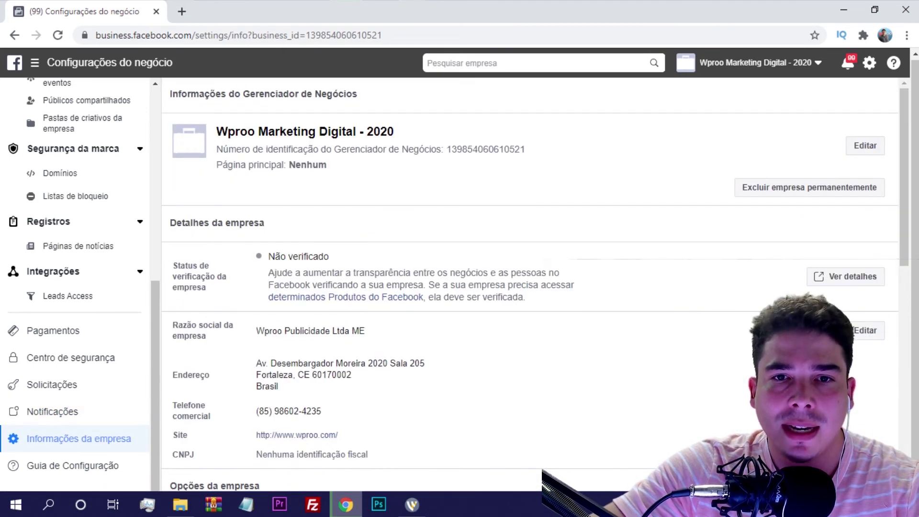
Browse the Guia de Configuração cards for adding ad accounts, Pages and people.
{"action": "scroll", "coordinate": [535, 284], "scroll_direction": "down", "scroll_amount": 2}
{"action": "scroll", "coordinate": [536, 284], "scroll_direction": "up", "scroll_amount": 2}
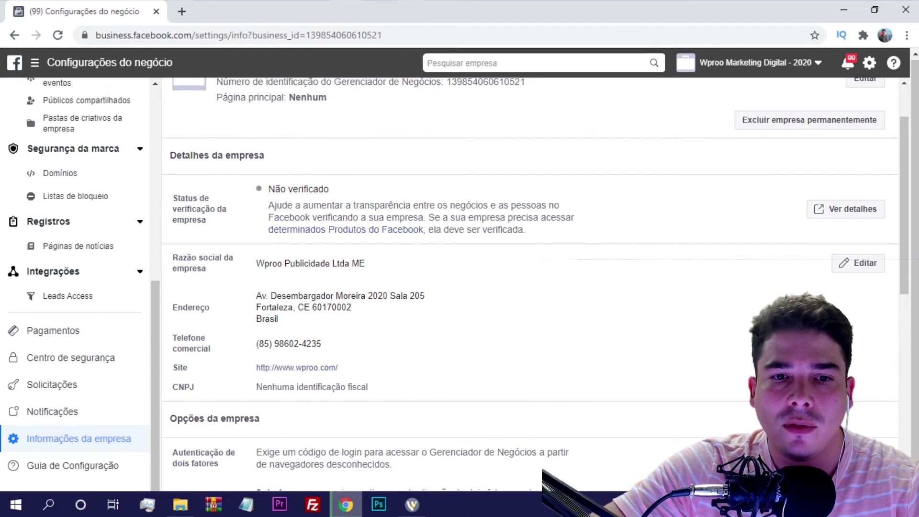
{"action": "scroll", "coordinate": [529, 284], "scroll_direction": "up", "scroll_amount": 2}
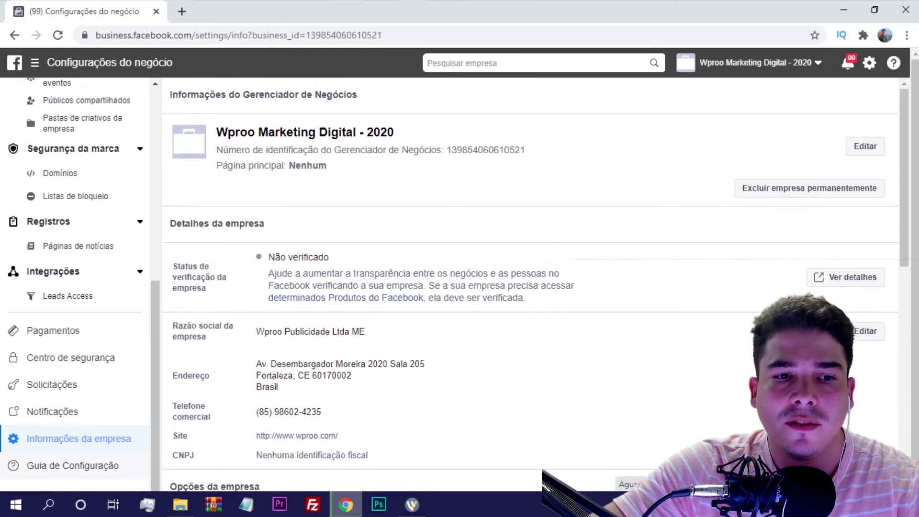
{"action": "left_click", "coordinate": [72, 466]}
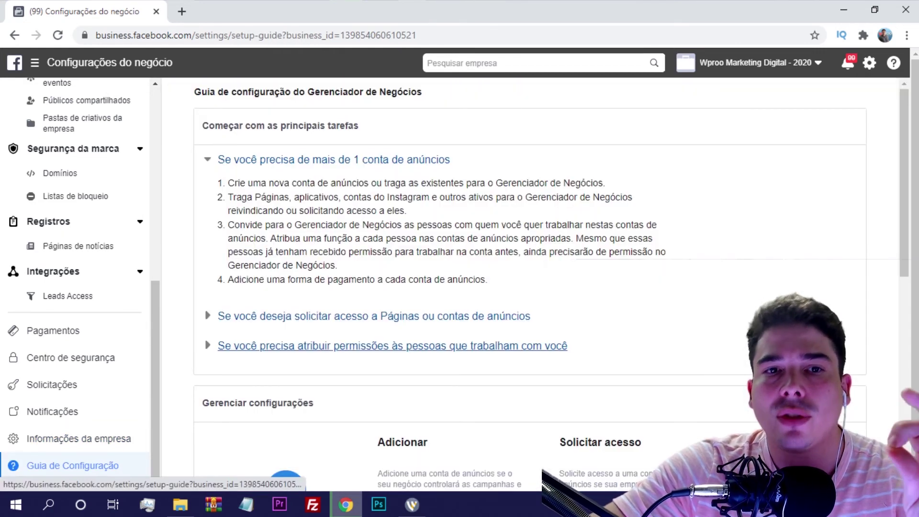
{"action": "scroll", "coordinate": [536, 284], "scroll_direction": "down", "scroll_amount": 6}
{"action": "scroll", "coordinate": [535, 284], "scroll_direction": "down", "scroll_amount": 3}
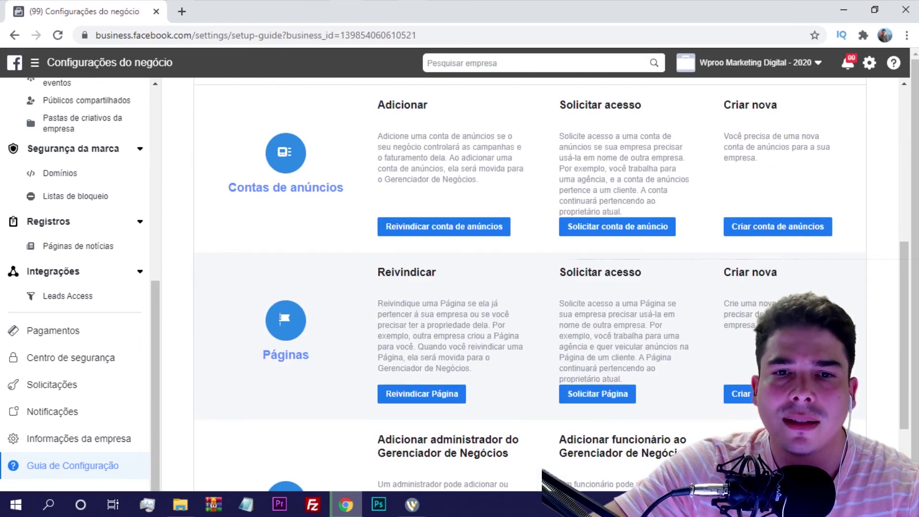
{"action": "scroll", "coordinate": [77, 287], "scroll_direction": "up", "scroll_amount": 8}
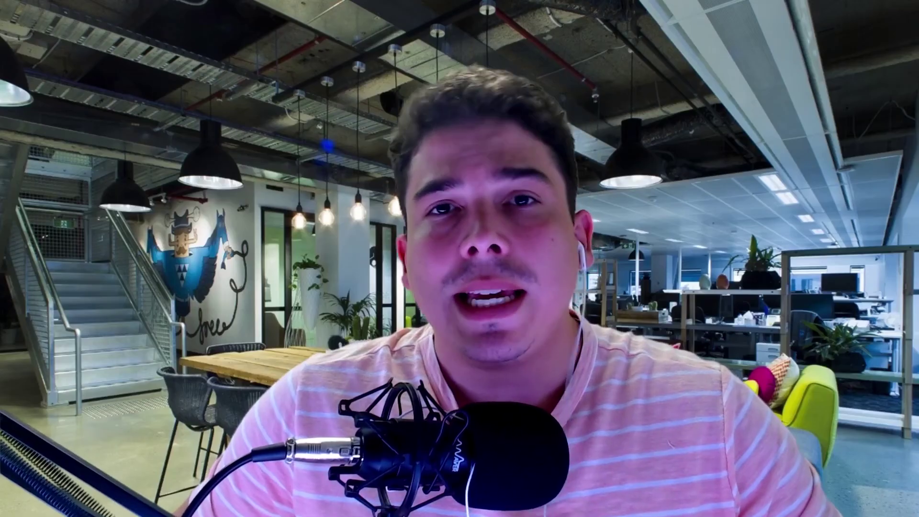